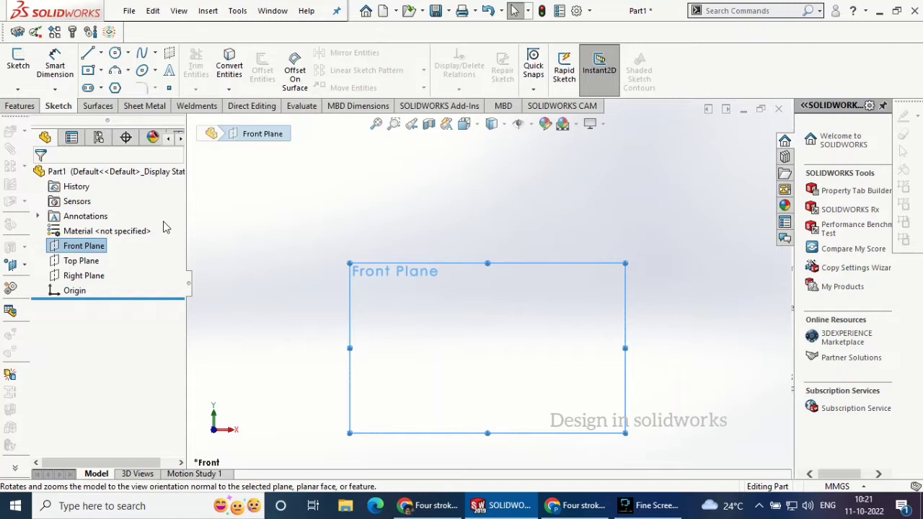
pyautogui.scroll(3, 509, 342)
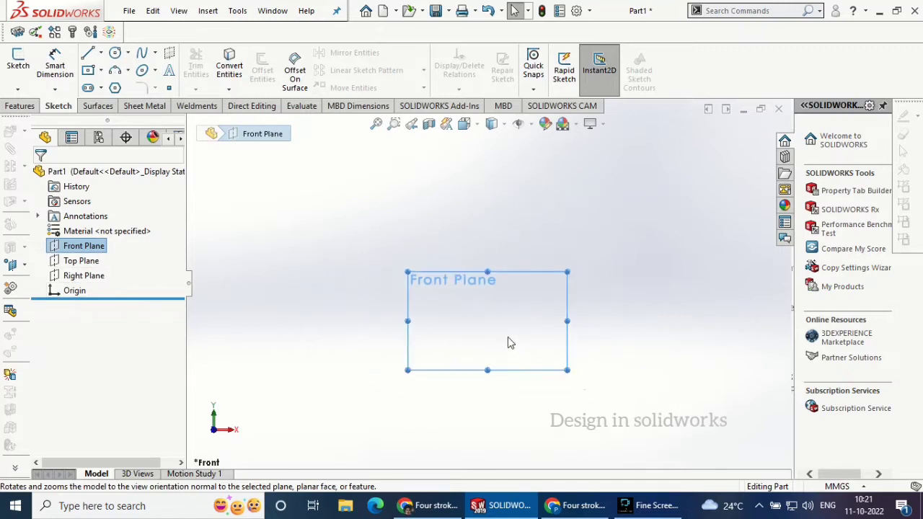
pyautogui.scroll(-3, 509, 330)
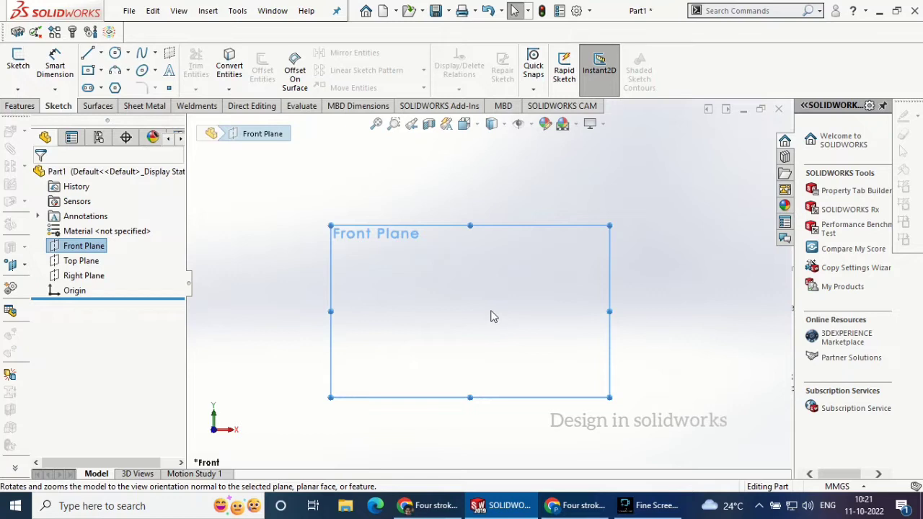
pyautogui.scroll(2, 454, 296)
pyautogui.scroll(-3, 454, 295)
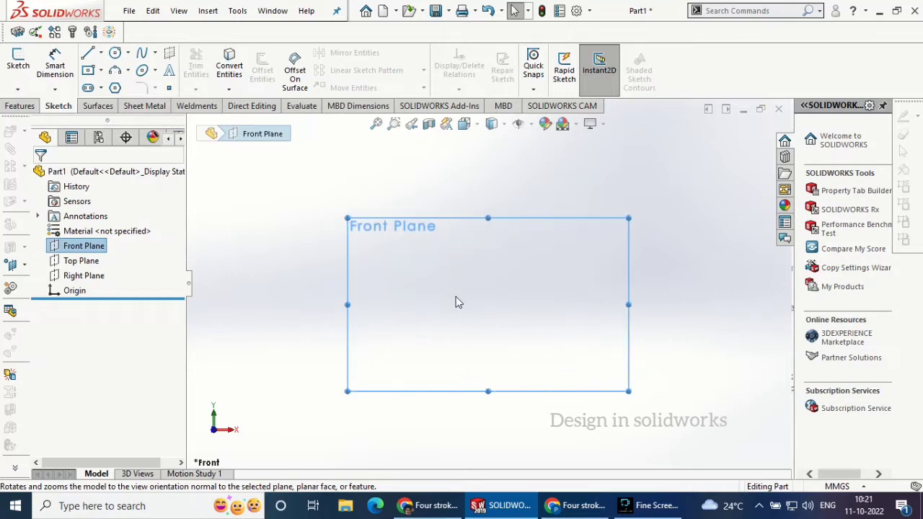
# Start a sketch on the Front Plane and draw two concentric circles at the origin, the outer about 65 mm in diameter.
pyautogui.click(19, 64)
pyautogui.click(114, 53)
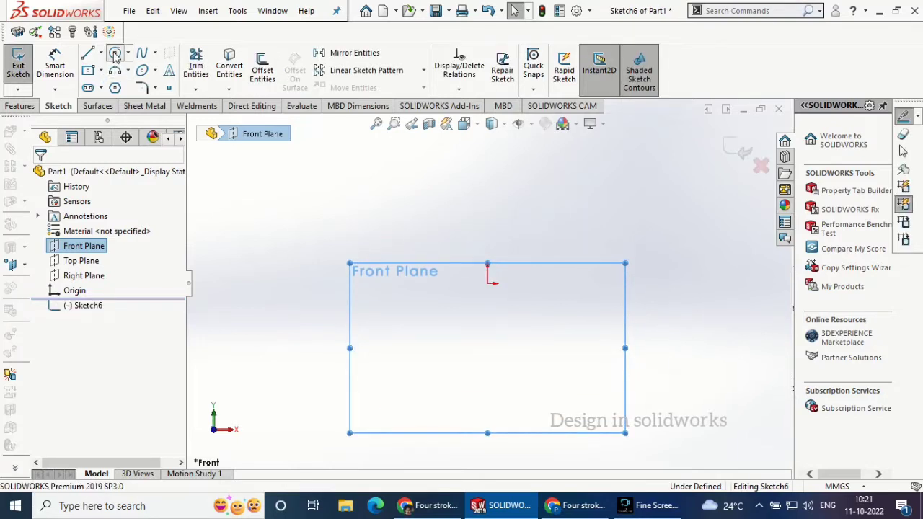
pyautogui.click(488, 281)
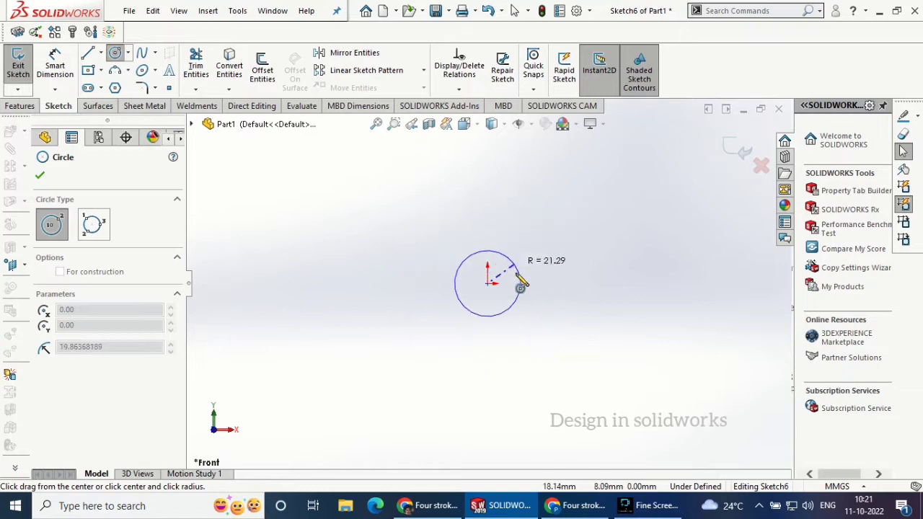
pyautogui.click(493, 236)
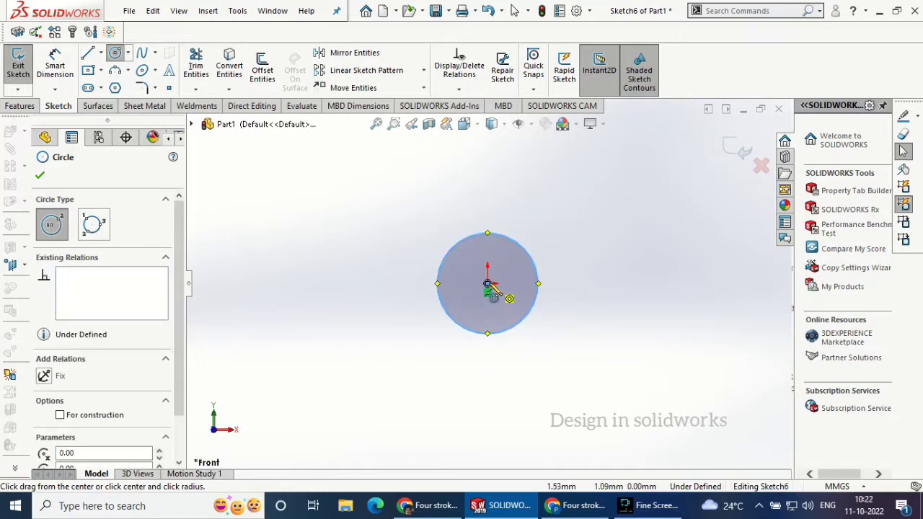
pyautogui.click(487, 284)
pyautogui.click(514, 272)
pyautogui.press('Escape')
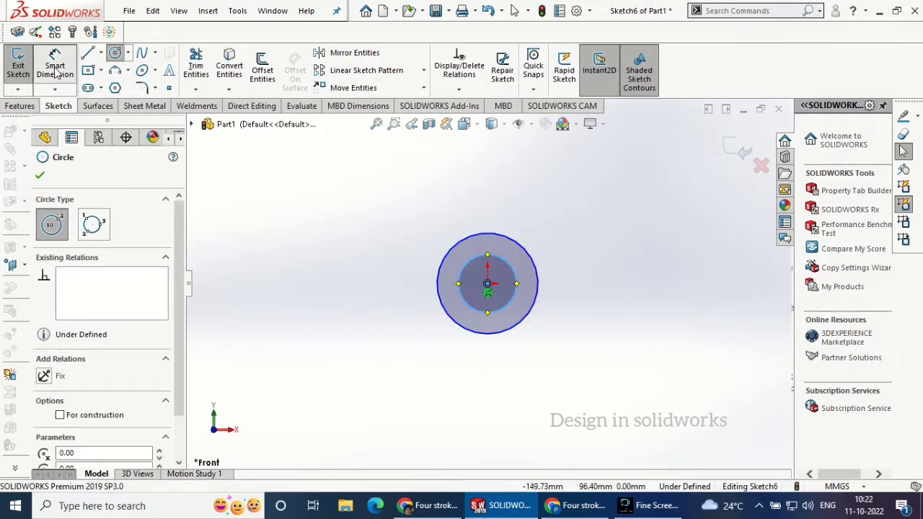
# Dimension the outer circle's diameter to 50 mm and the inner circle's diameter to 25 mm.
pyautogui.click(538, 271)
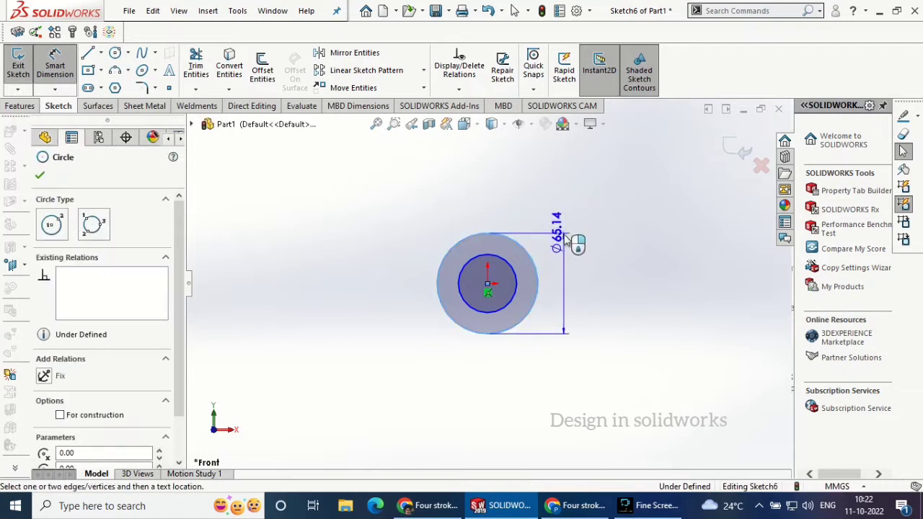
pyautogui.click(570, 216)
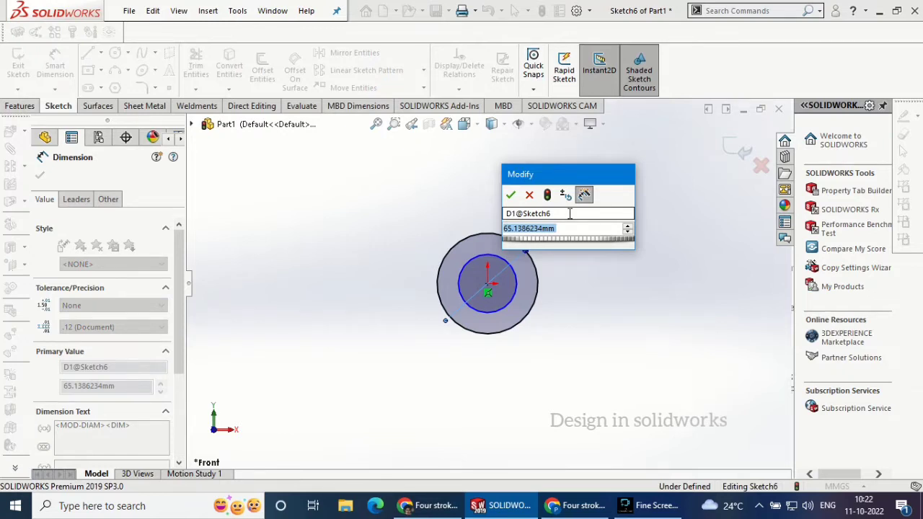
pyautogui.write('50')
pyautogui.press('Return')
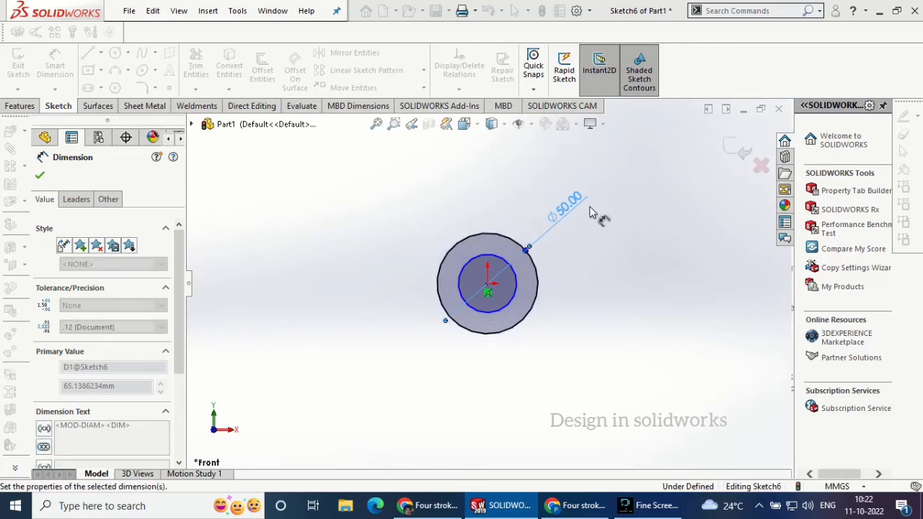
pyautogui.click(514, 283)
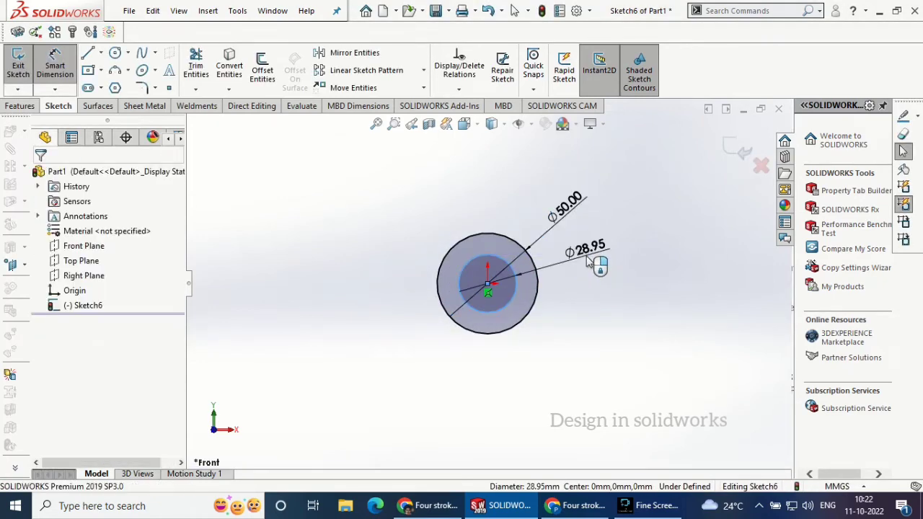
pyautogui.click(588, 262)
pyautogui.write('25')
pyautogui.press('Return')
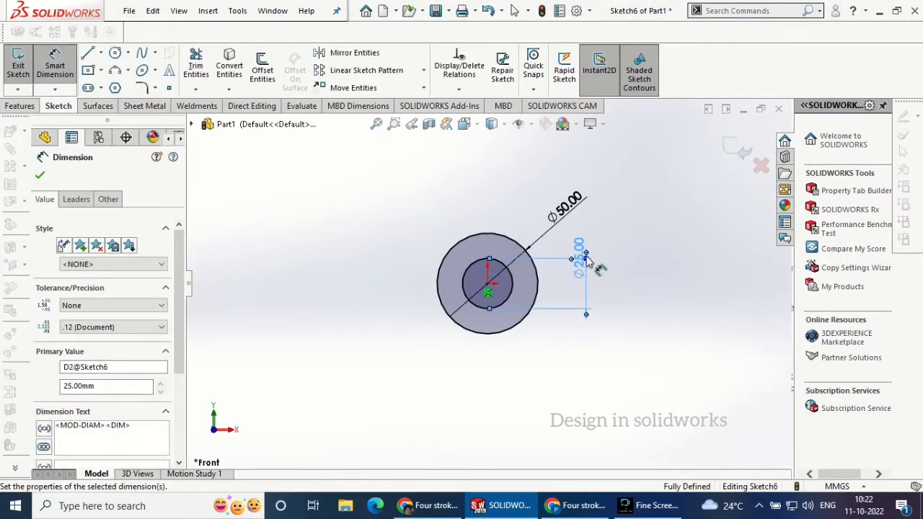
pyautogui.click(40, 176)
# Extrude the ring profile as a blind boss with a depth of 44 mm.
pyautogui.click(20, 106)
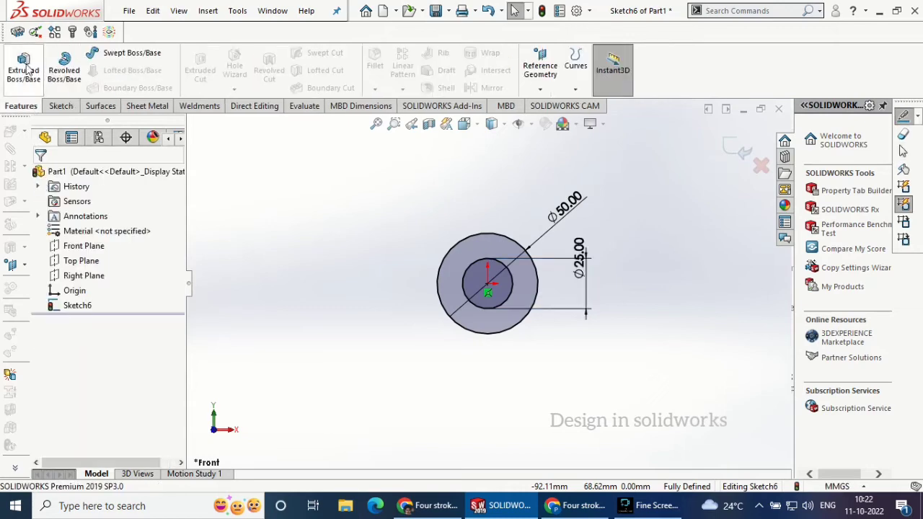
pyautogui.click(23, 69)
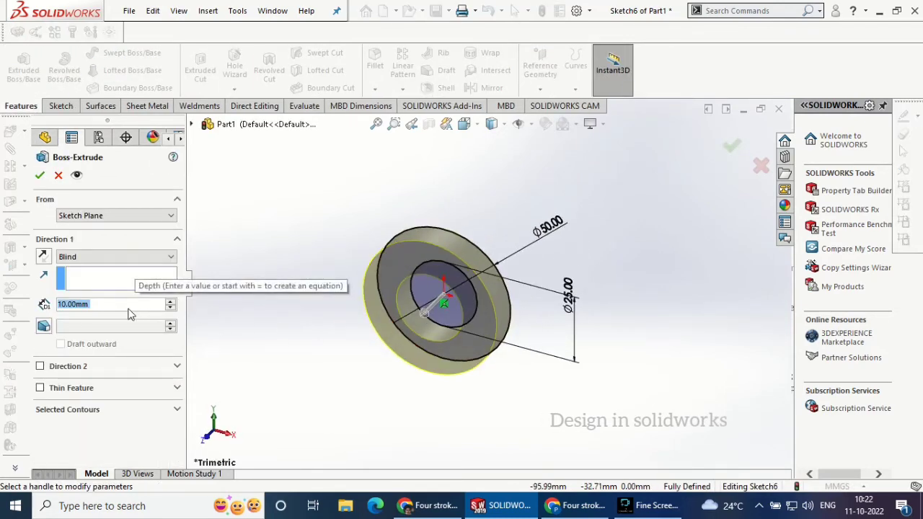
pyautogui.write('38')
pyautogui.press('Return')
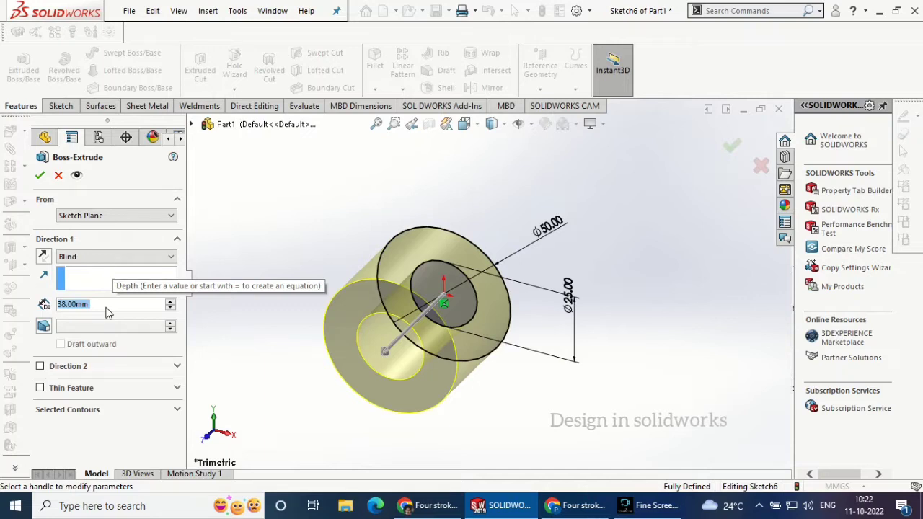
pyautogui.write('10')
pyautogui.press('Return')
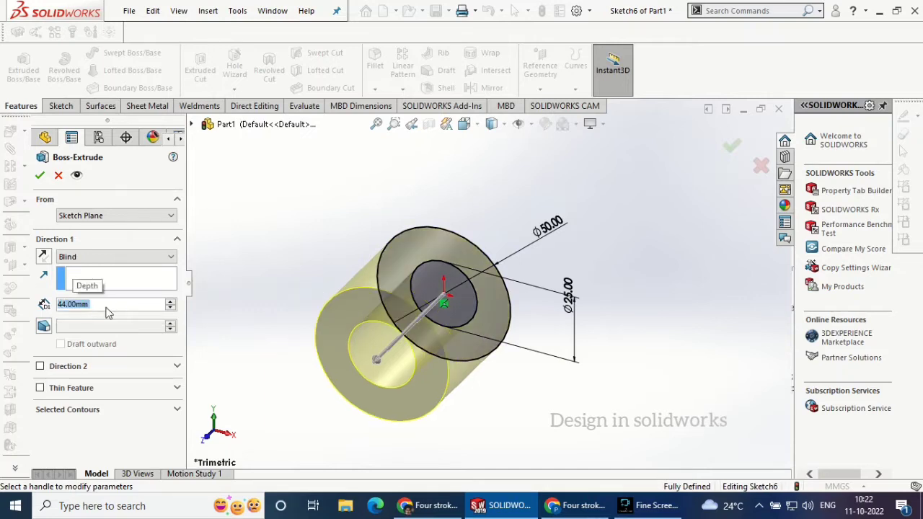
pyautogui.press('Return')
# Start a sketch on the ring's front face, viewed normal to it, and draw a 90 mm vertical construction line down from the origin.
pyautogui.click(457, 339)
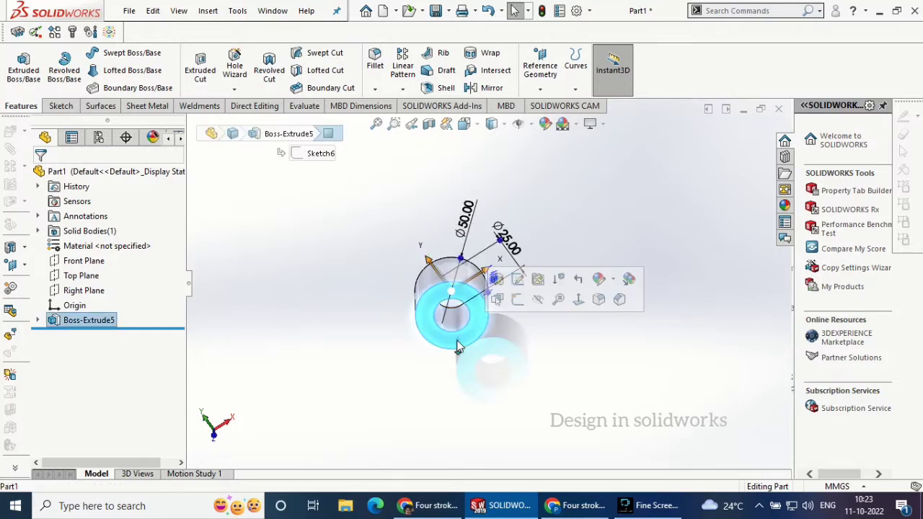
pyautogui.click(579, 302)
pyautogui.click(61, 105)
pyautogui.click(18, 65)
pyautogui.click(88, 52)
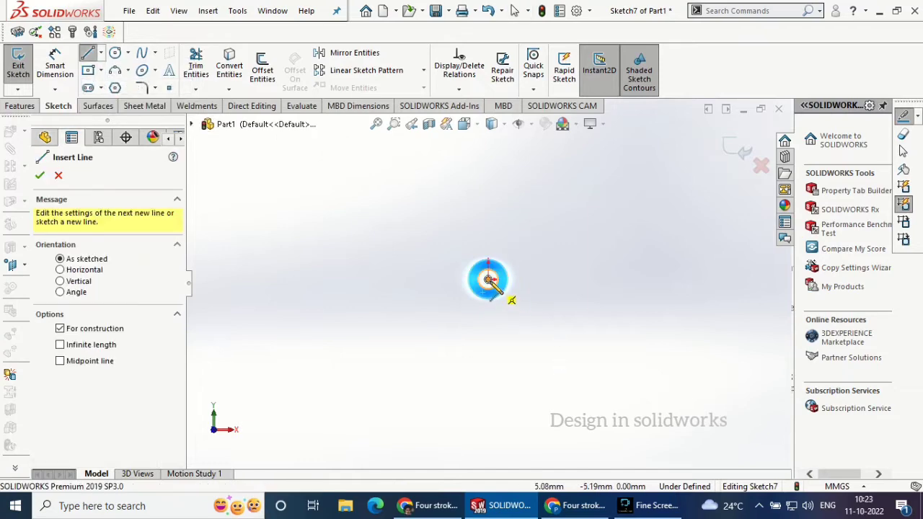
pyautogui.click(488, 331)
pyautogui.click(488, 382)
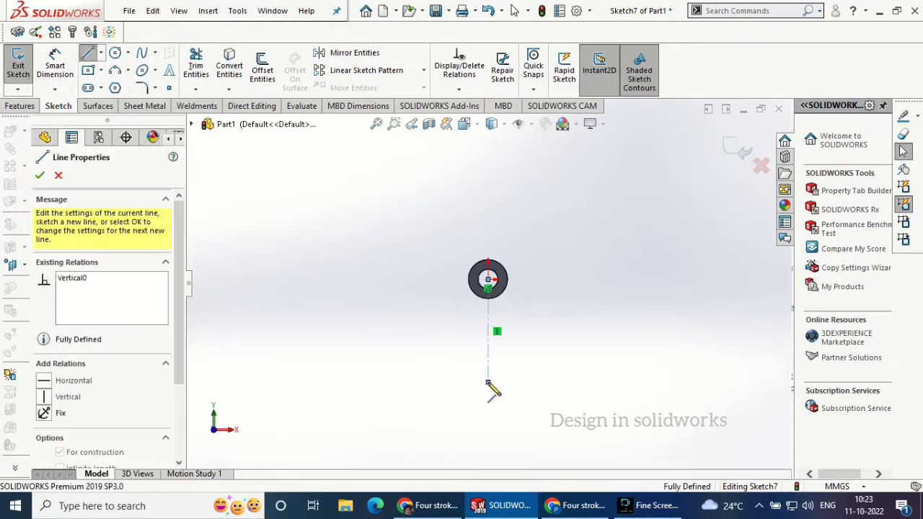
# Finish a horizontal base line centred on the construction line's lower end and set its length to 100 mm.
pyautogui.rightClick(542, 349)
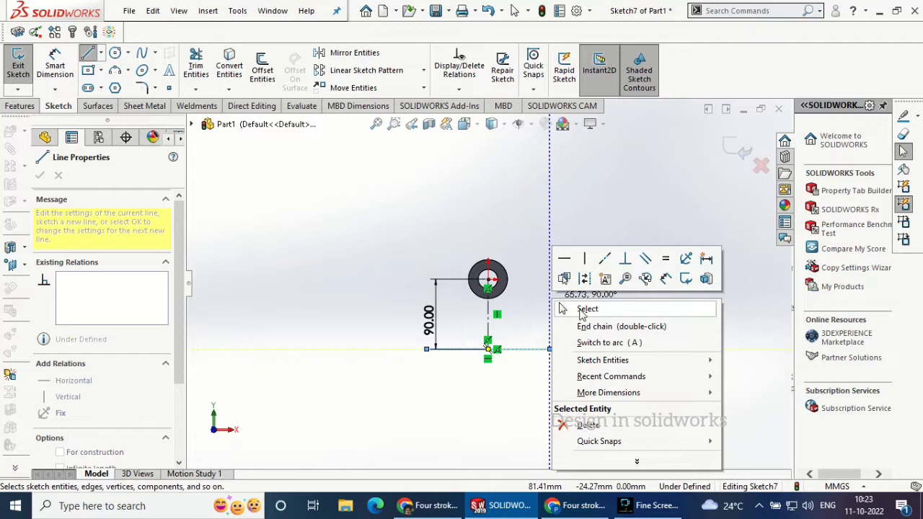
pyautogui.click(584, 308)
pyautogui.click(55, 64)
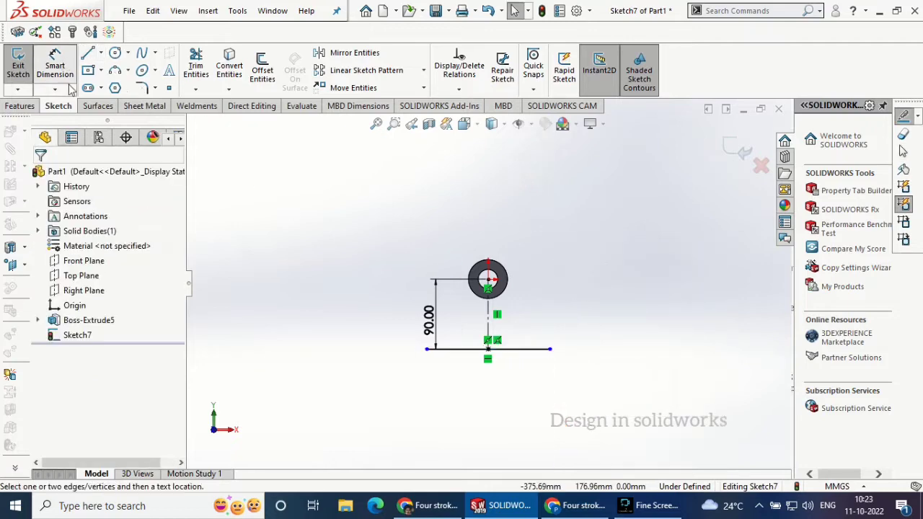
pyautogui.click(466, 350)
pyautogui.click(479, 384)
pyautogui.write('10')
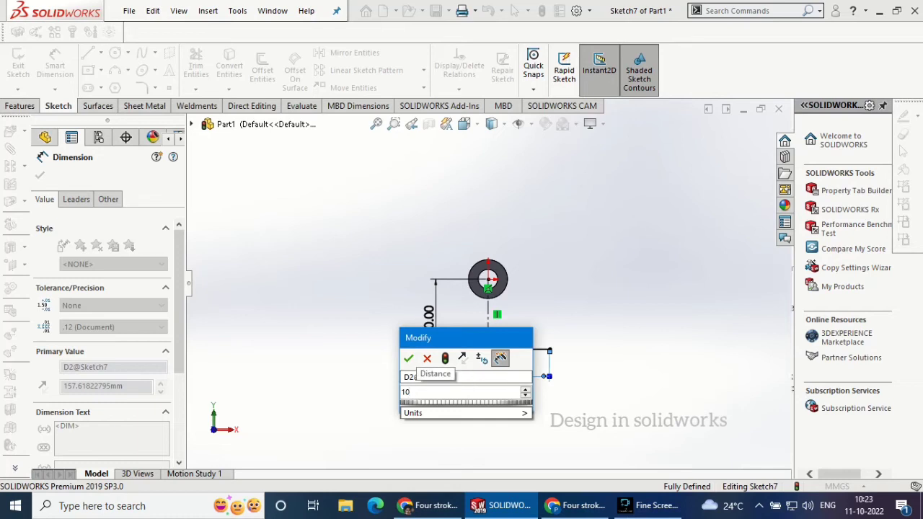
pyautogui.write('0')
pyautogui.press('Return')
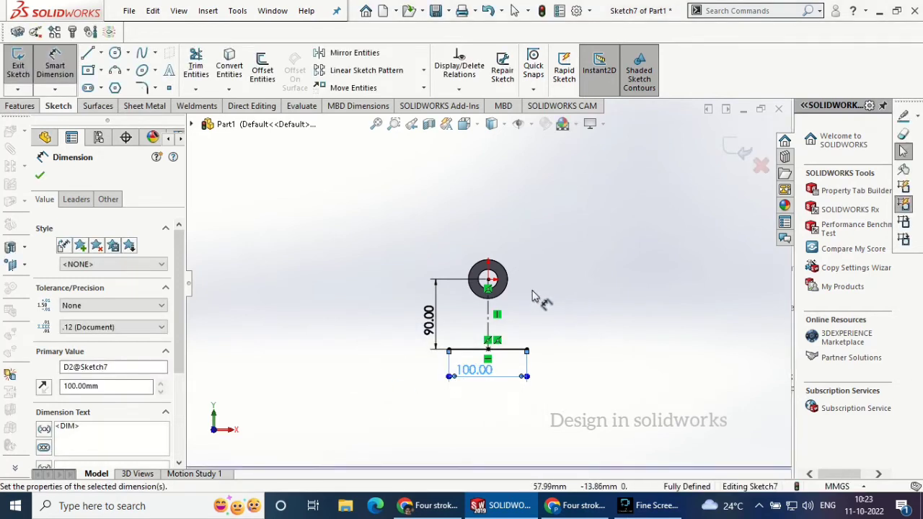
pyautogui.scroll(-5, 482, 342)
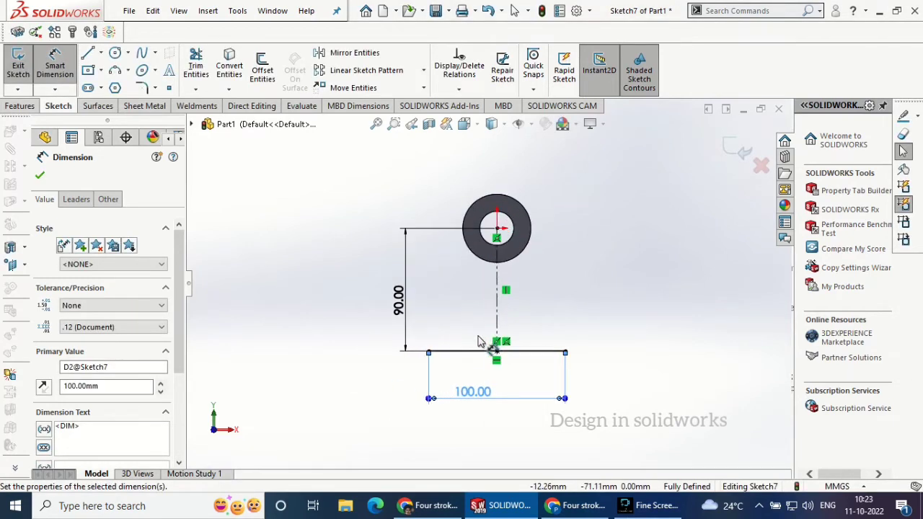
pyautogui.click(39, 178)
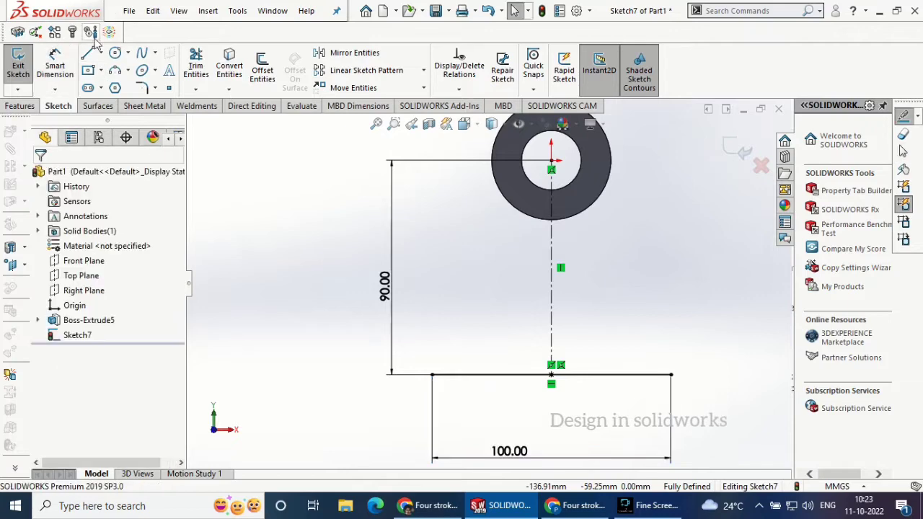
# Draw a short vertical line upward from each end of the 100 mm base line.
pyautogui.click(433, 374)
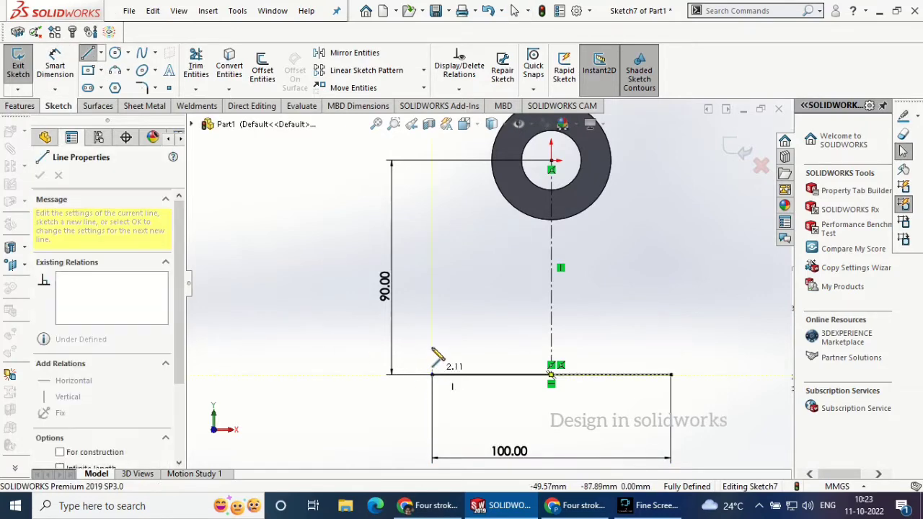
pyautogui.click(433, 345)
pyautogui.rightClick(443, 336)
pyautogui.click(450, 345)
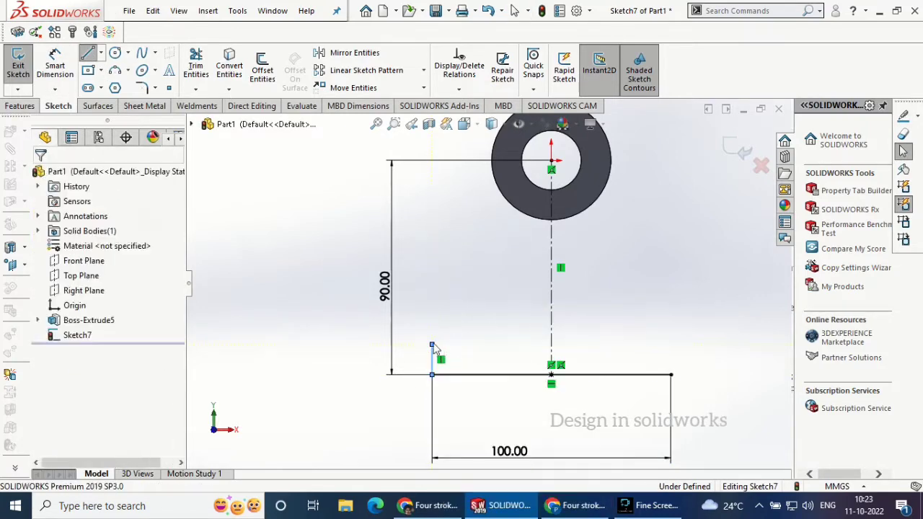
pyautogui.click(88, 55)
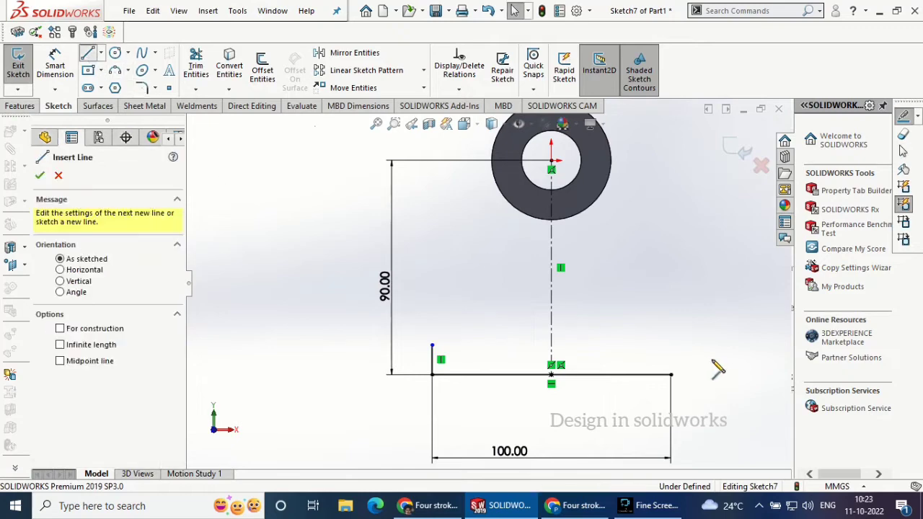
pyautogui.click(670, 374)
pyautogui.click(671, 345)
pyautogui.rightClick(696, 324)
pyautogui.click(701, 329)
# Dimension the left vertical line's height to 12 mm.
pyautogui.click(57, 70)
pyautogui.click(430, 360)
pyautogui.click(343, 359)
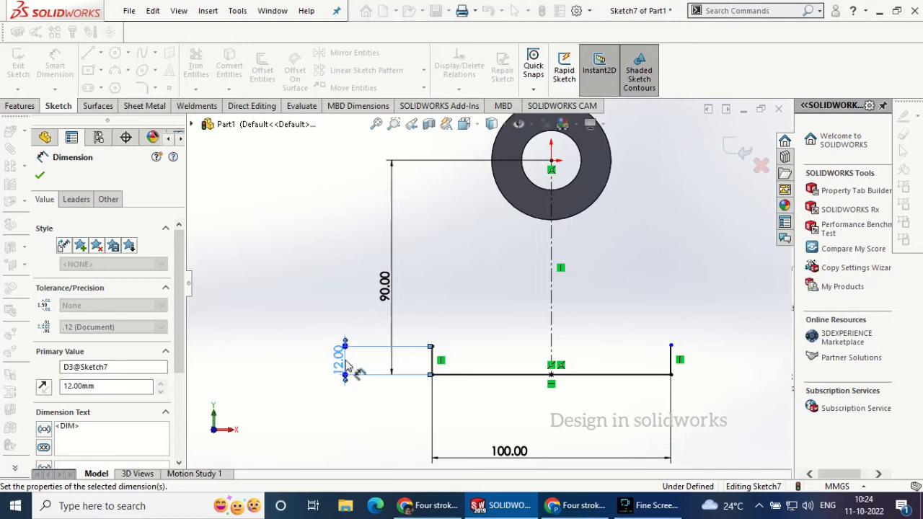
pyautogui.click(40, 176)
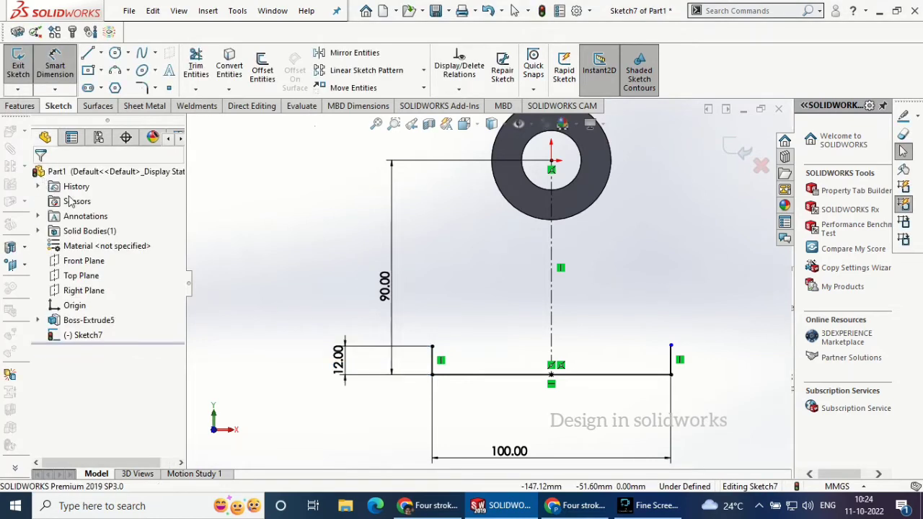
# Draw a slanted line from the upper end of the left vertical line to the left side of the ring's outer edge.
pyautogui.click(87, 56)
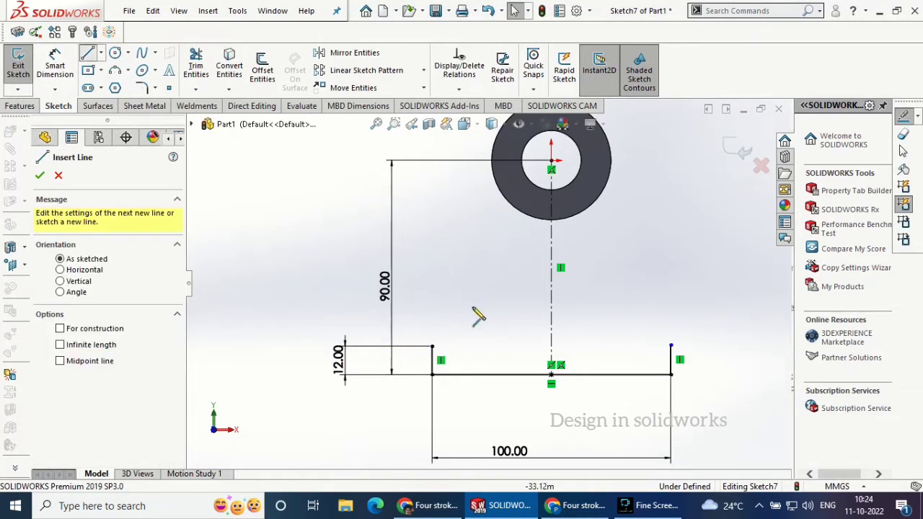
pyautogui.click(432, 347)
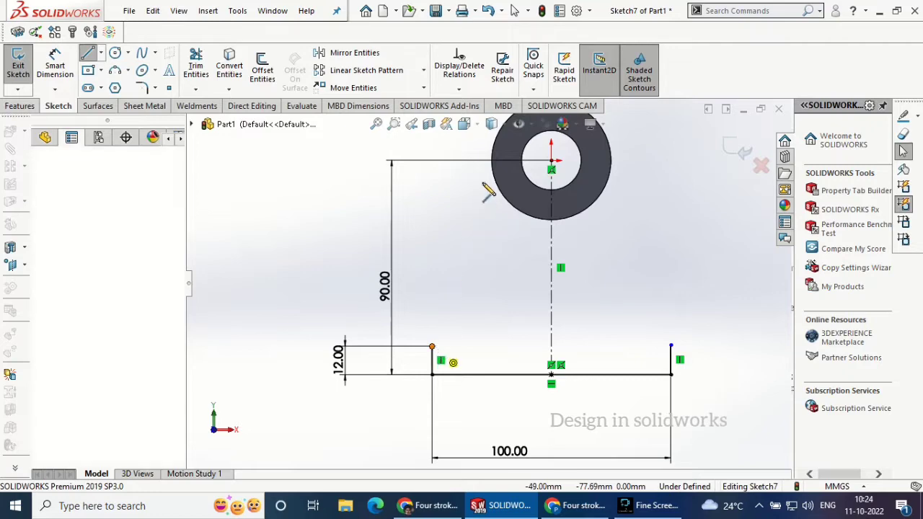
pyautogui.click(494, 143)
pyautogui.rightClick(494, 143)
pyautogui.click(461, 156)
pyautogui.press('Escape')
# Convert the ring's 50 mm outer edge into a circle in the current sketch.
pyautogui.click(229, 70)
pyautogui.click(566, 218)
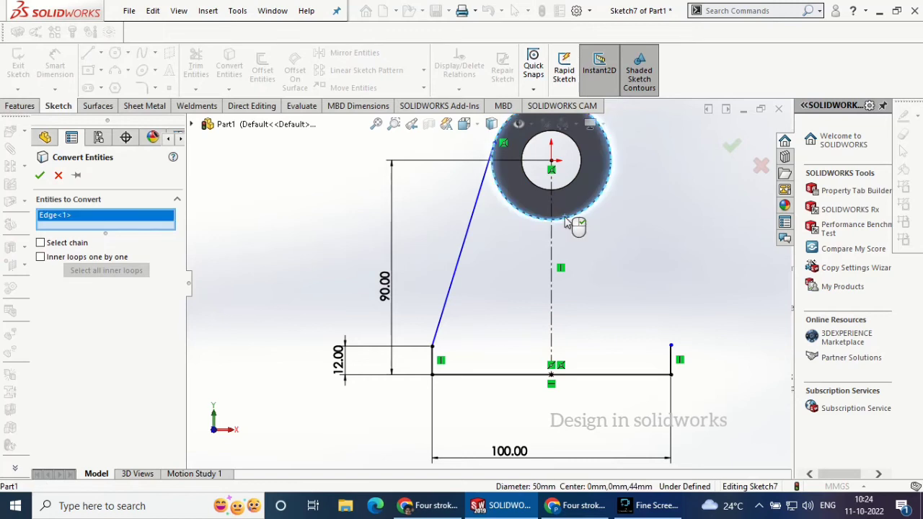
pyautogui.click(40, 175)
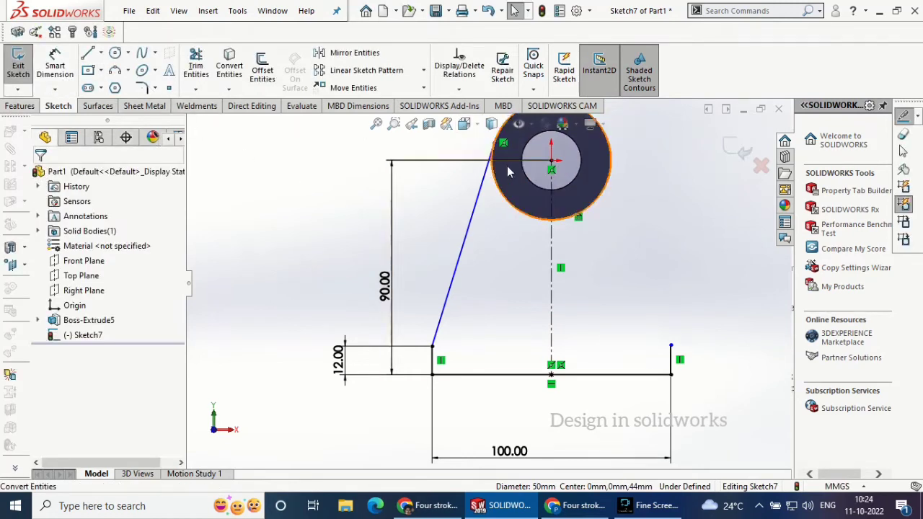
# Make the left slanted line tangent to the converted circle on the ring's outer edge.
pyautogui.click(502, 193)
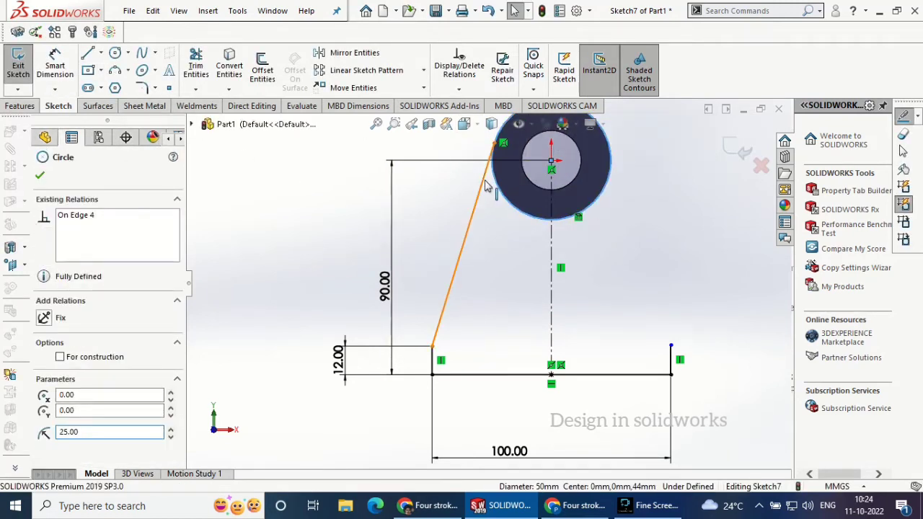
pyautogui.keyDown('ctrl'); pyautogui.click(484, 181); pyautogui.keyUp('ctrl')
pyautogui.click(525, 121)
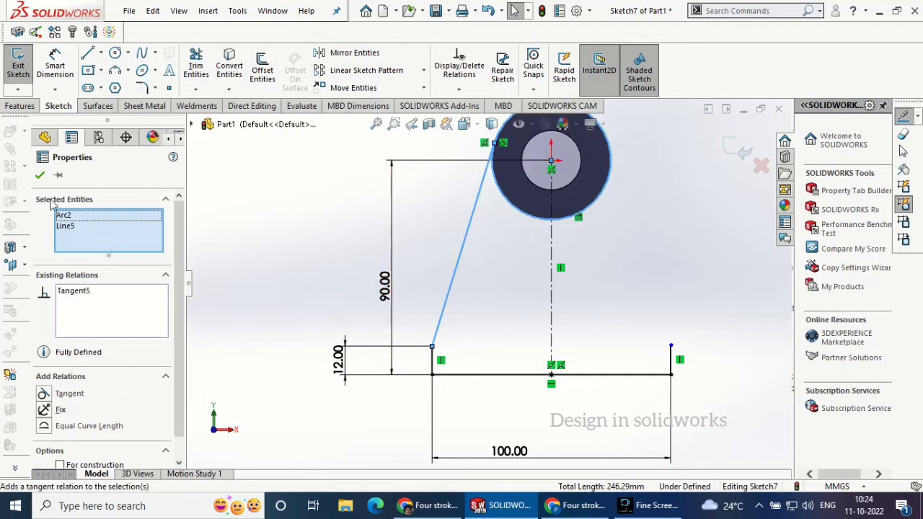
pyautogui.click(569, 264)
pyautogui.scroll(2, 566, 256)
pyautogui.scroll(-2, 566, 256)
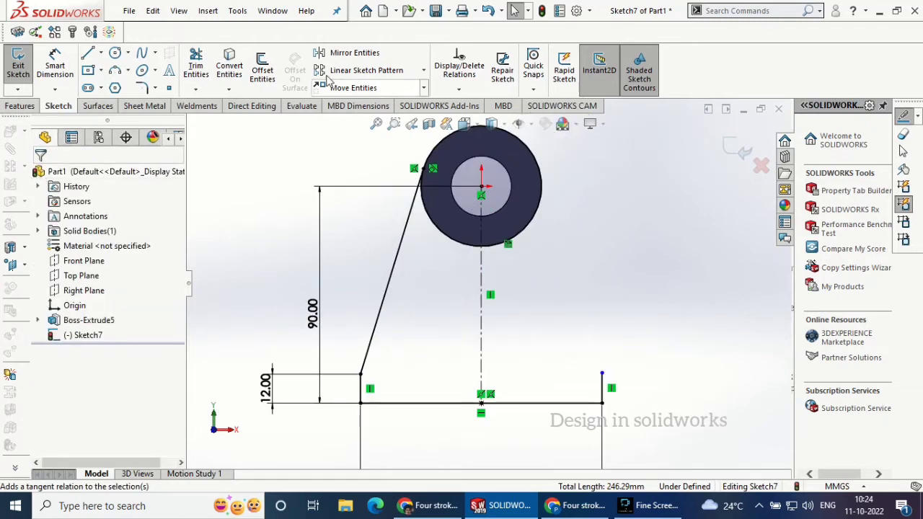
# Mirror the left slanted line about the vertical centerline, keeping the original.
pyautogui.click(354, 53)
pyautogui.click(401, 261)
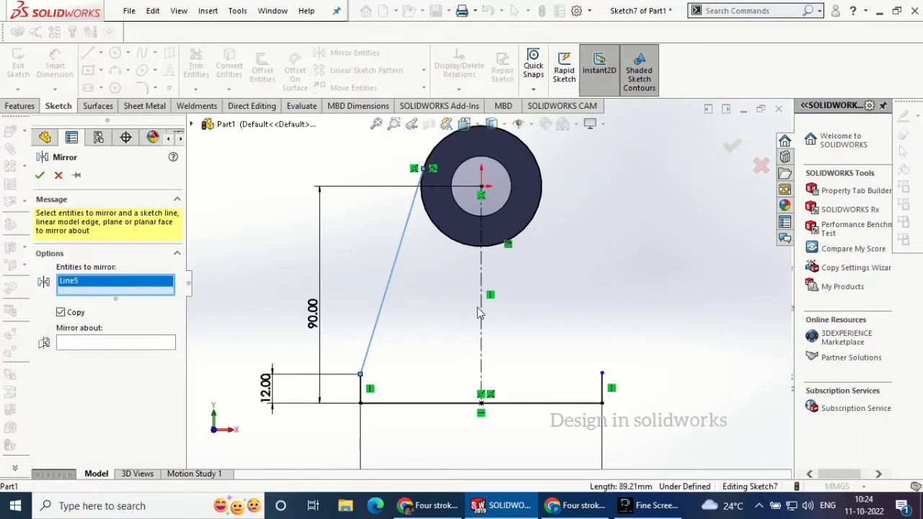
pyautogui.click(482, 324)
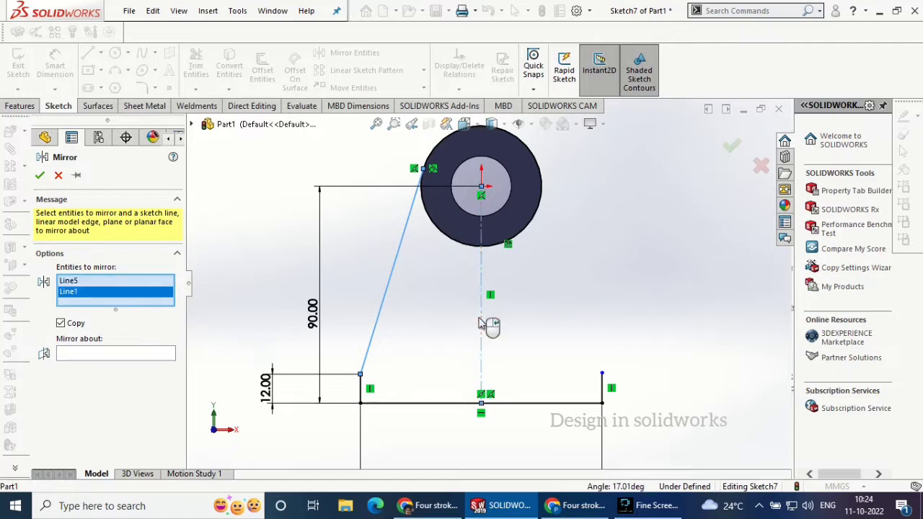
pyautogui.rightClick(123, 299)
pyautogui.click(145, 317)
pyautogui.click(141, 342)
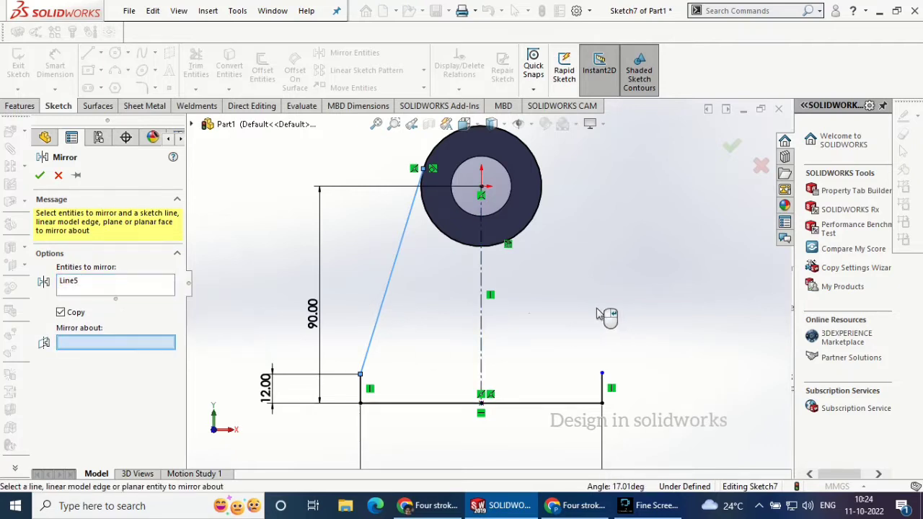
pyautogui.click(481, 321)
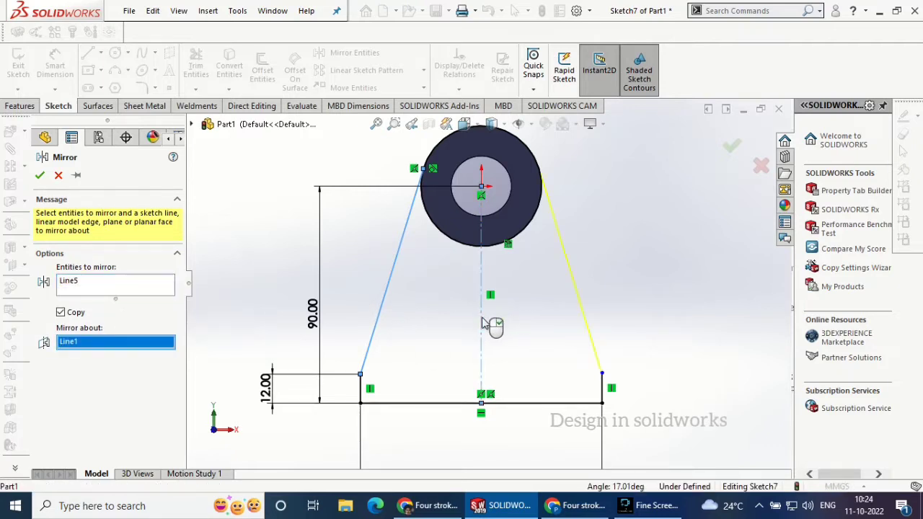
pyautogui.click(40, 176)
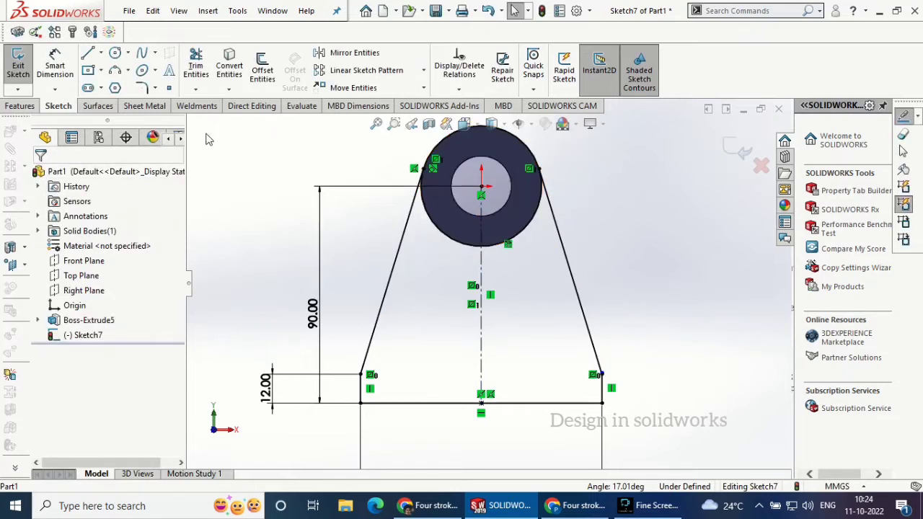
# Dimension the right vertical line's height to 12 mm.
pyautogui.click(55, 65)
pyautogui.click(603, 390)
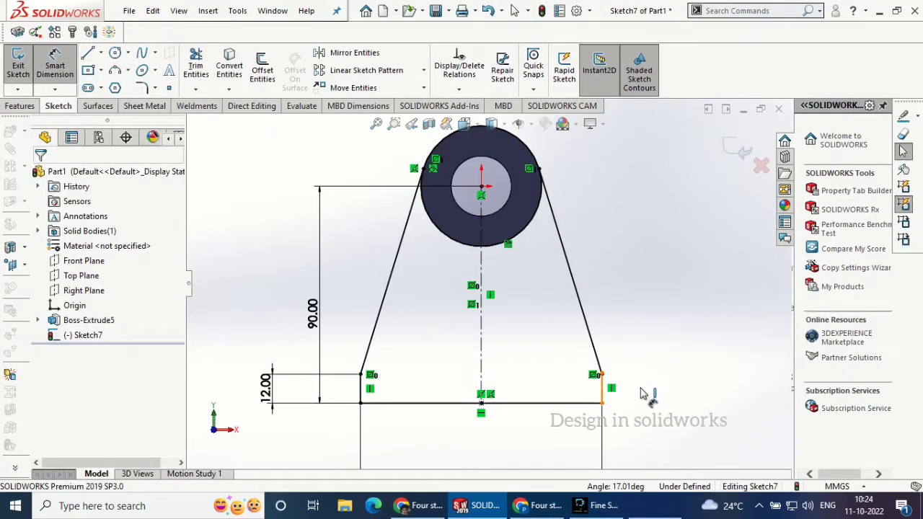
pyautogui.click(647, 389)
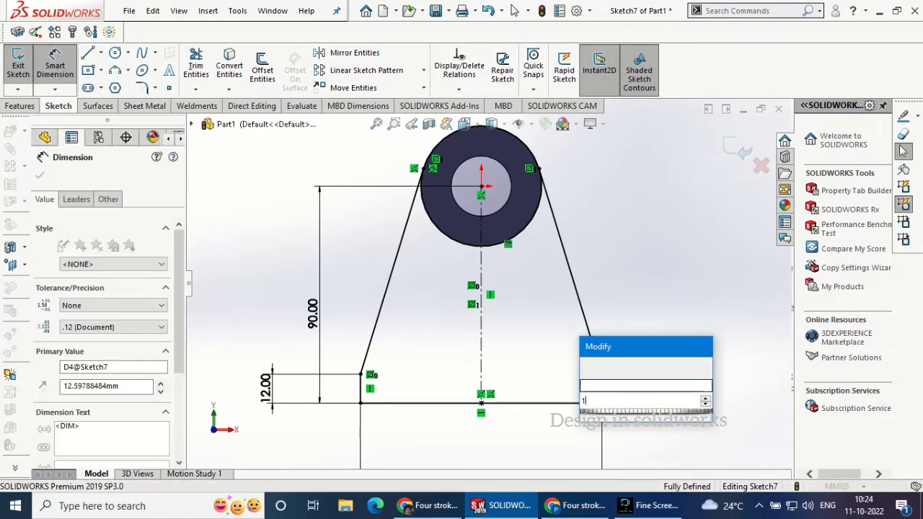
pyautogui.press('Return')
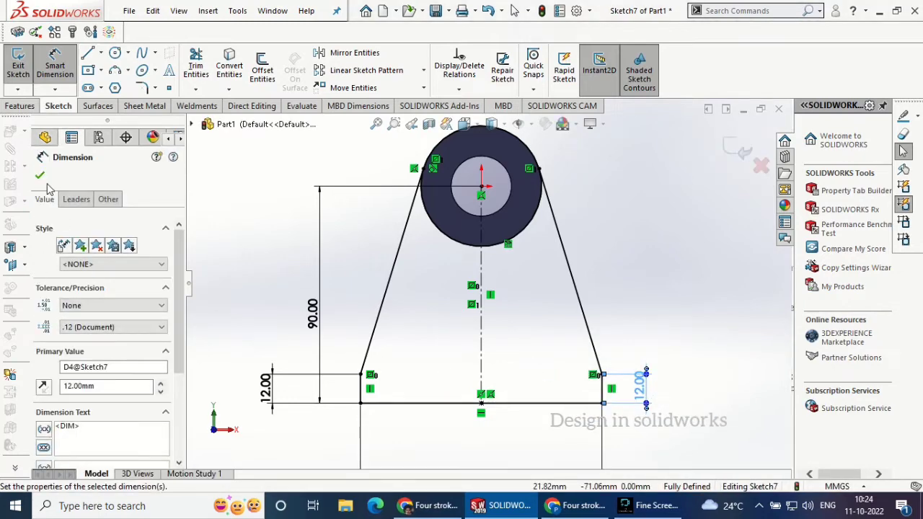
pyautogui.click(40, 175)
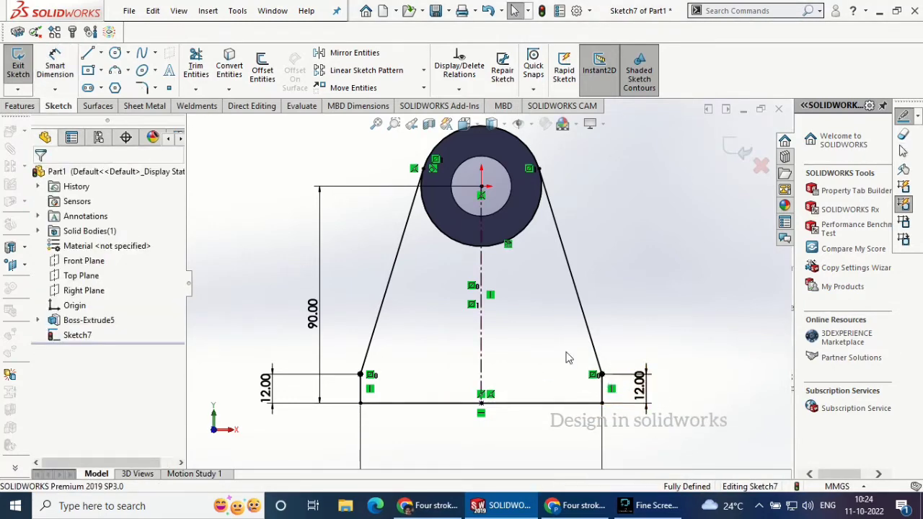
# Trim away the converted circle's upper arc between the two slanted lines using Trim to closest.
pyautogui.click(195, 65)
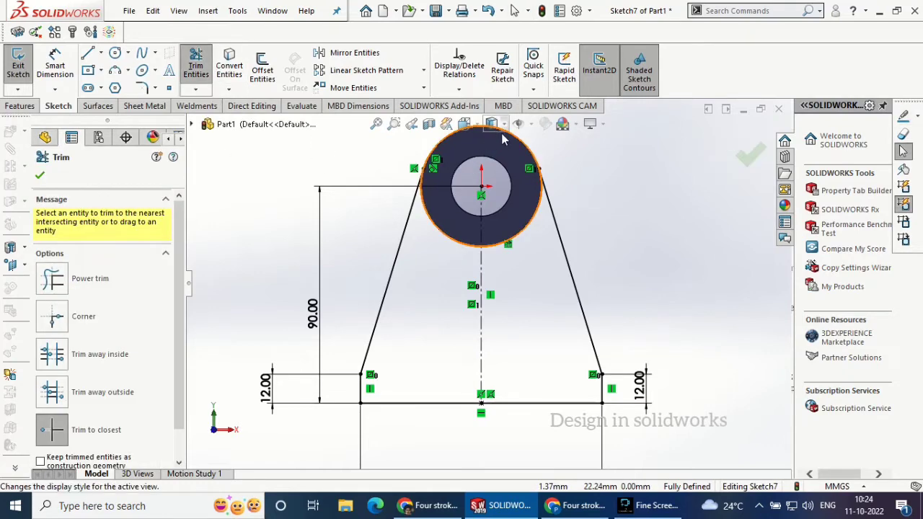
pyautogui.click(492, 238)
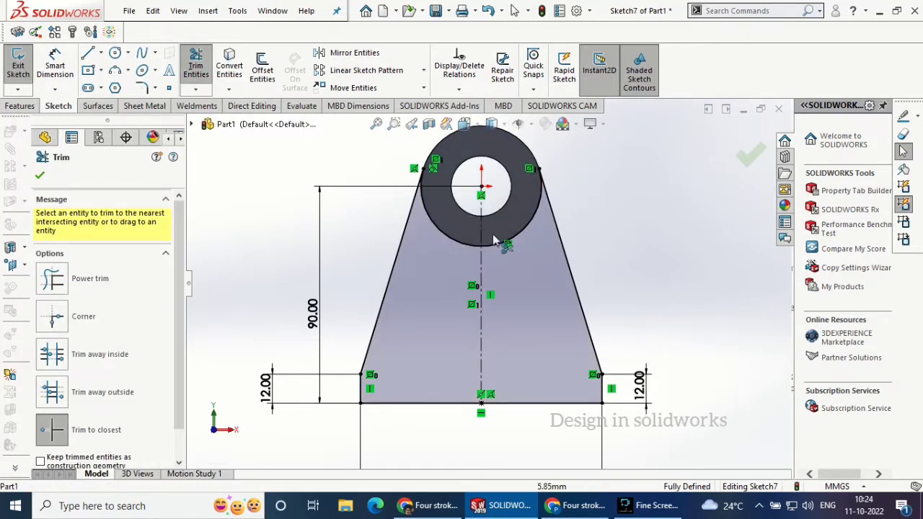
pyautogui.click(39, 177)
# Extrude both regions of the slanted profile 10 mm with the direction reversed toward the ring boss, merging the result.
pyautogui.click(21, 106)
pyautogui.click(23, 69)
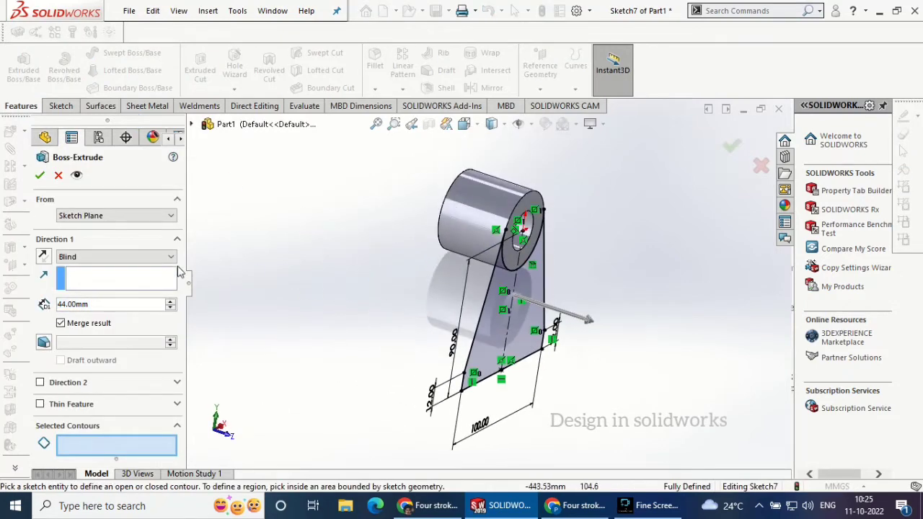
pyautogui.click(487, 357)
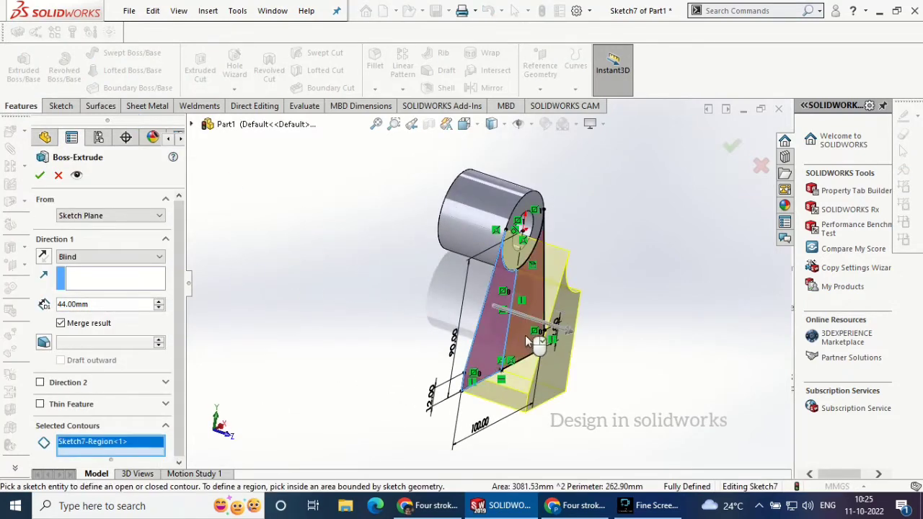
pyautogui.click(543, 265)
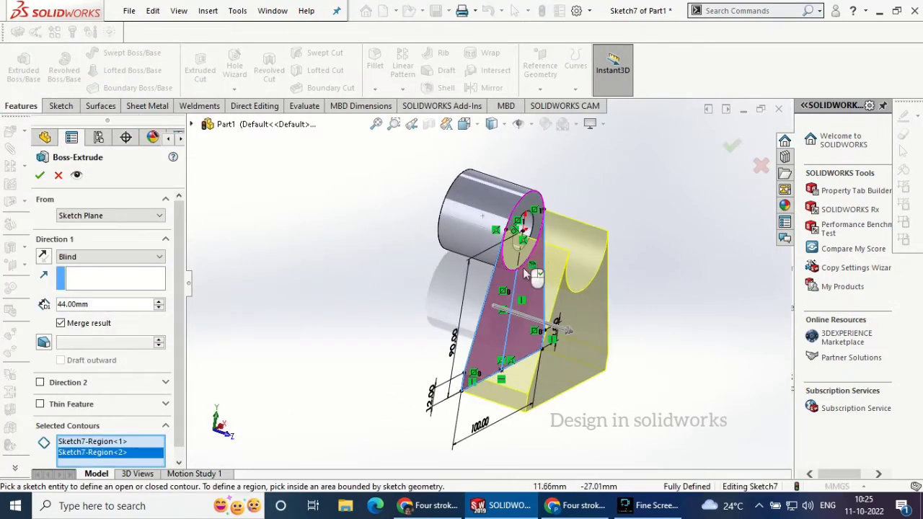
pyautogui.click(44, 257)
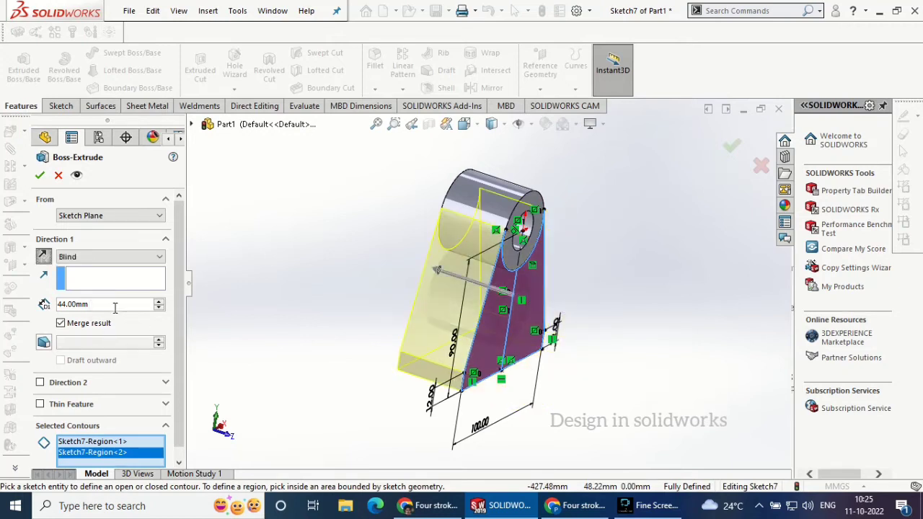
pyautogui.write('10')
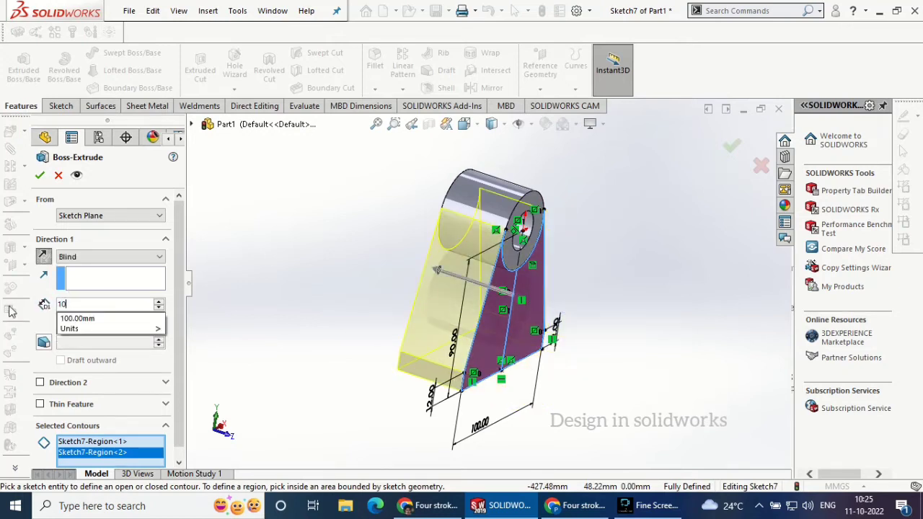
pyautogui.press('Return')
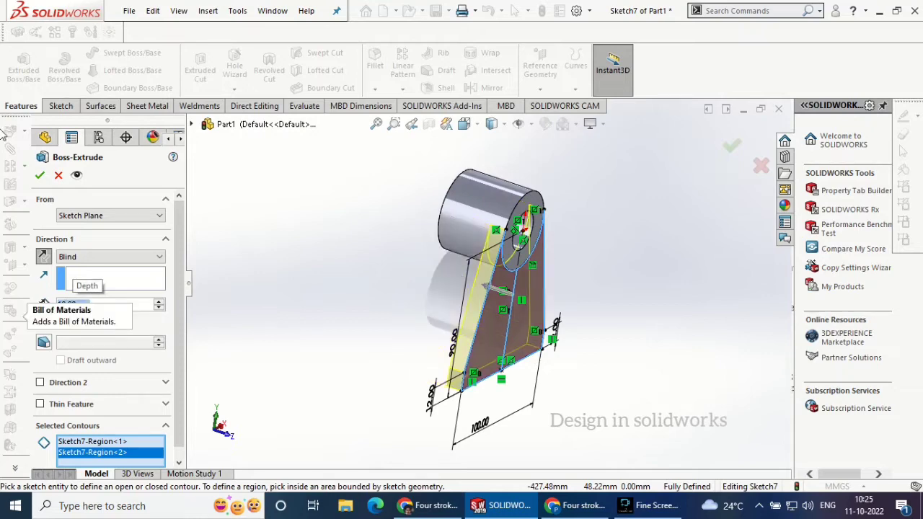
pyautogui.click(41, 176)
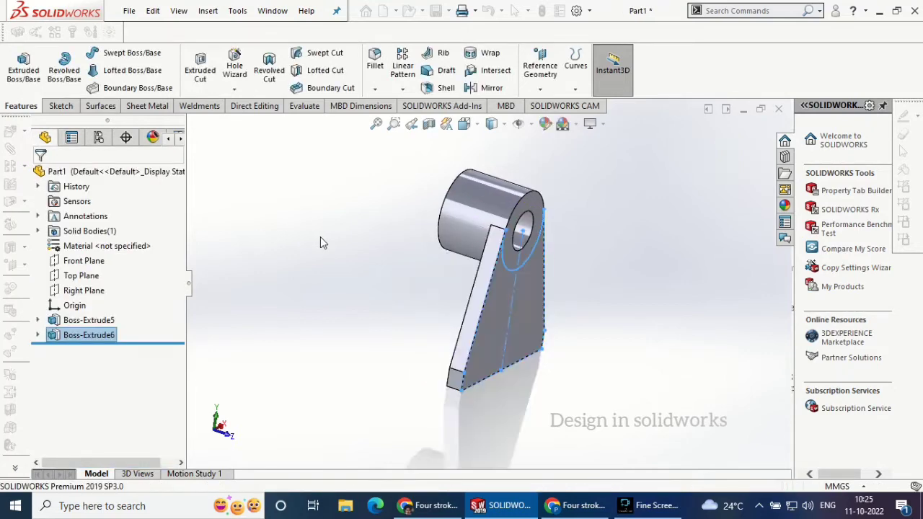
# On the slanted plate's 100 mm wide bottom face, sketch a corner rectangle about 100 by 30 mm starting at the face's corner.
pyautogui.moveTo(391, 308); pyautogui.dragTo(473, 331, button='middle')
pyautogui.click(478, 339)
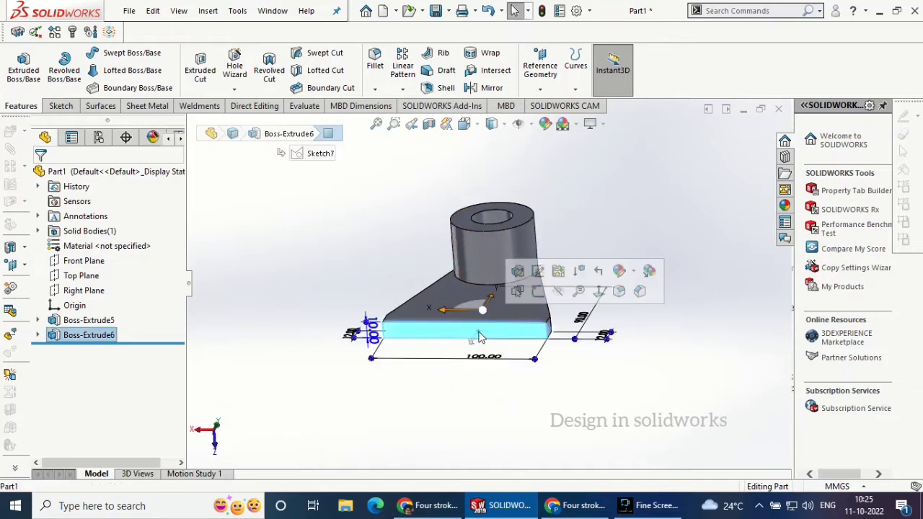
pyautogui.click(597, 296)
pyautogui.click(60, 105)
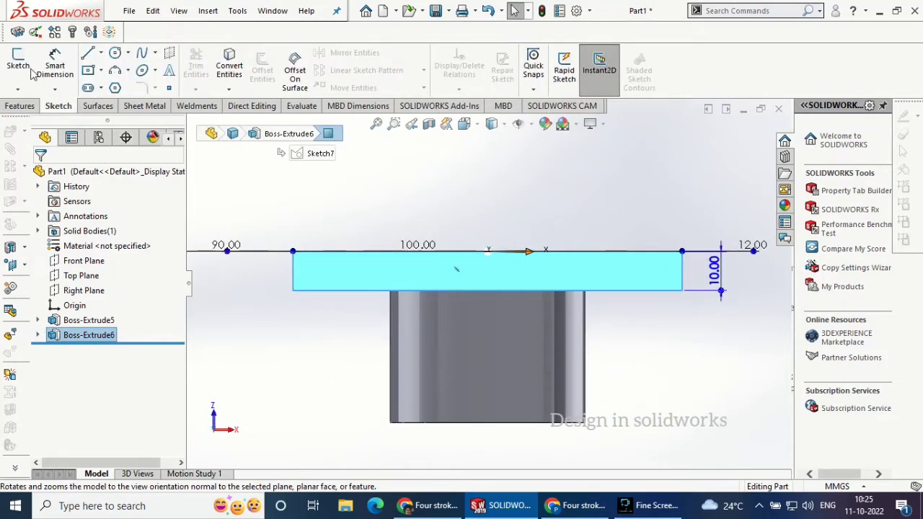
pyautogui.click(18, 67)
pyautogui.click(88, 71)
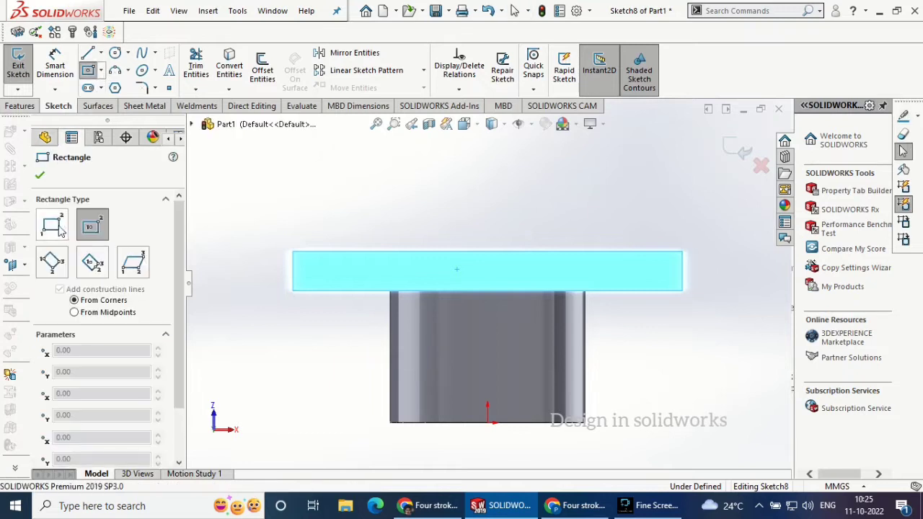
pyautogui.click(294, 253)
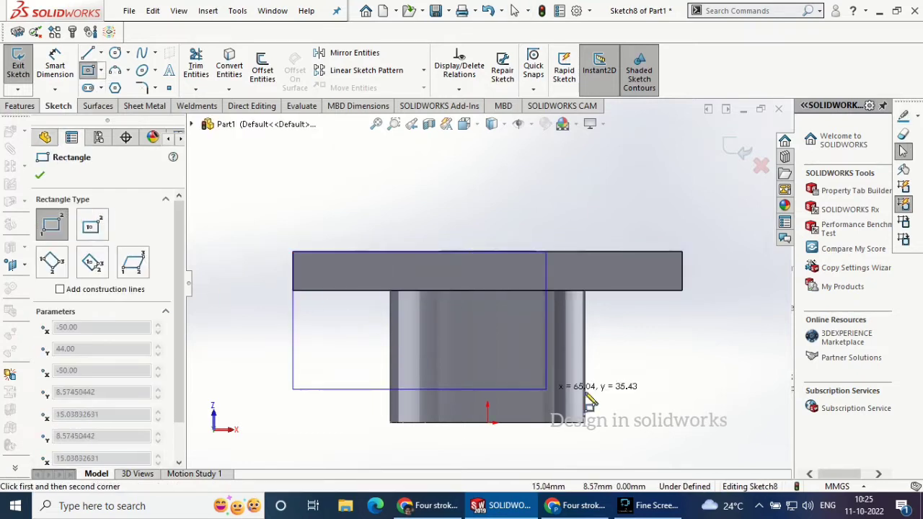
pyautogui.click(683, 368)
pyautogui.click(40, 176)
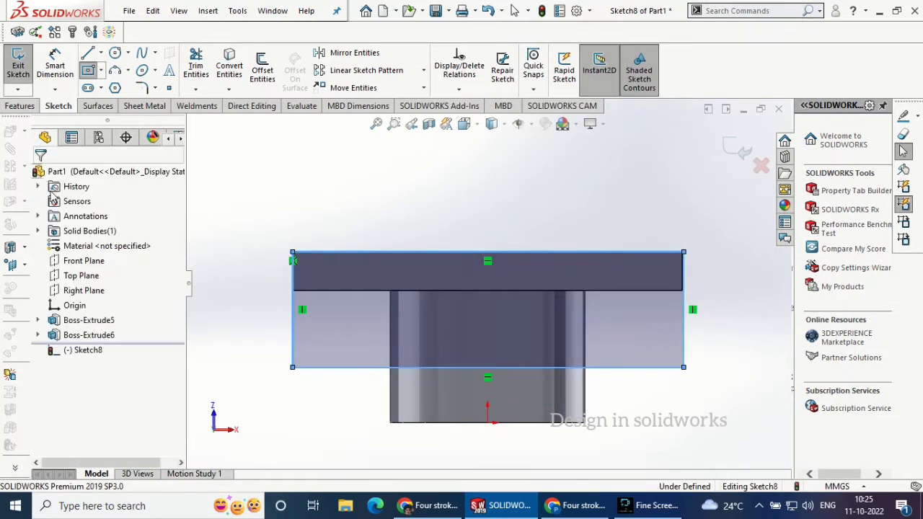
# Dimension the left side of the bottom-face rectangle to 63 mm.
pyautogui.click(54, 65)
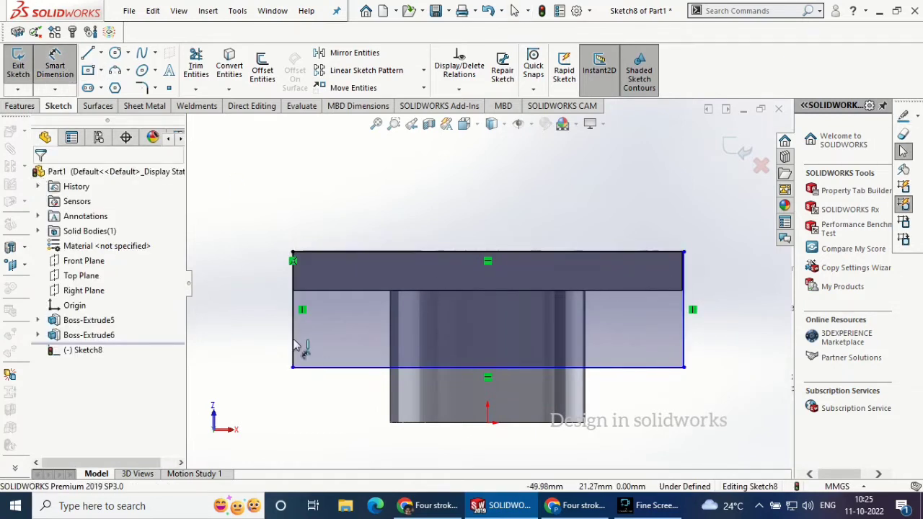
pyautogui.click(294, 339)
pyautogui.click(256, 331)
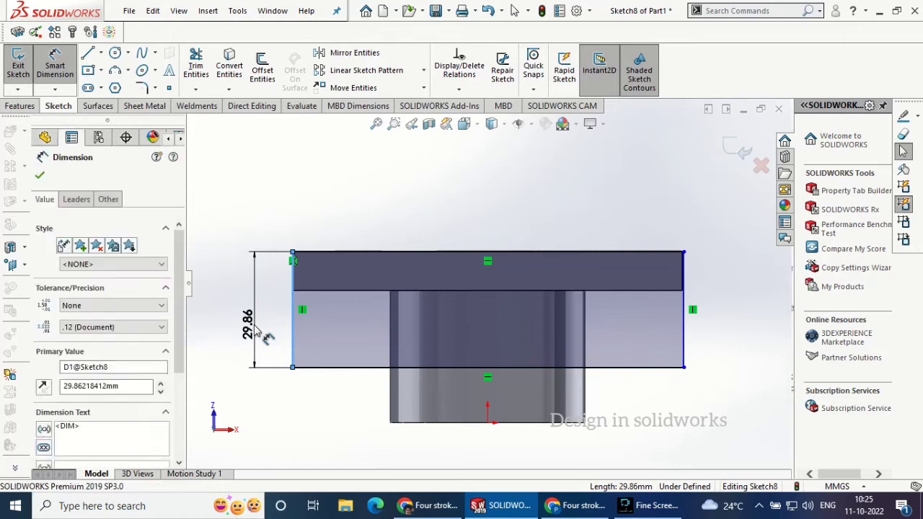
pyautogui.write('63')
pyautogui.press('Return')
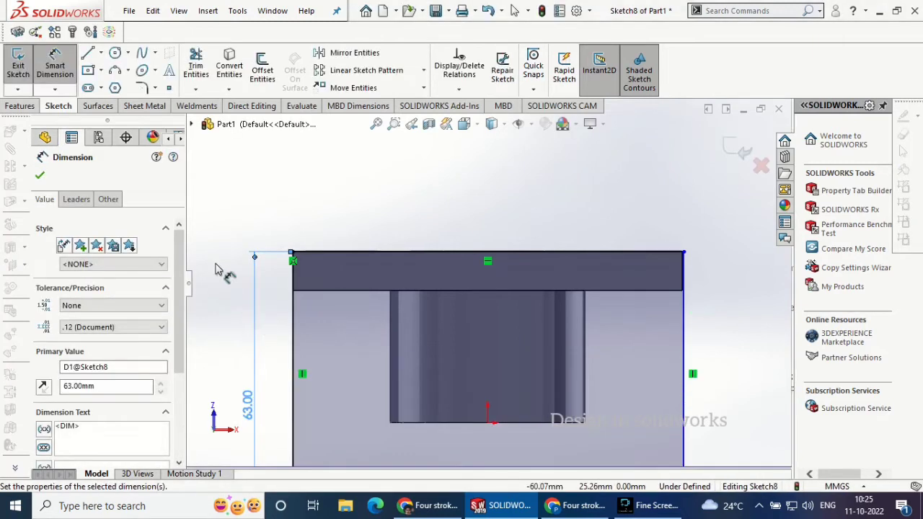
pyautogui.click(39, 177)
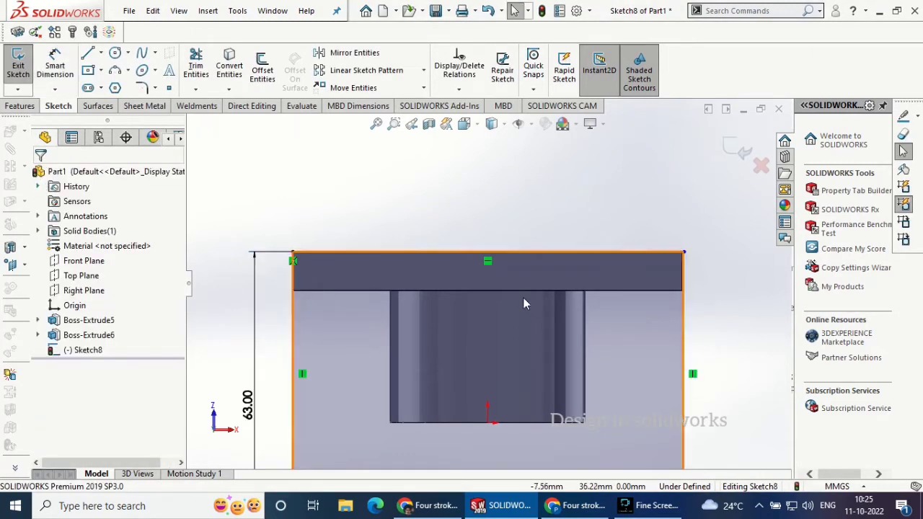
# Snap the rectangle's free upper corner onto the matching corner of the plate's bottom face.
pyautogui.moveTo(684, 254)
pyautogui.mouseDown()
pyautogui.moveTo(699, 258)
pyautogui.moveTo(683, 254)
pyautogui.mouseUp()
pyautogui.click(39, 176)
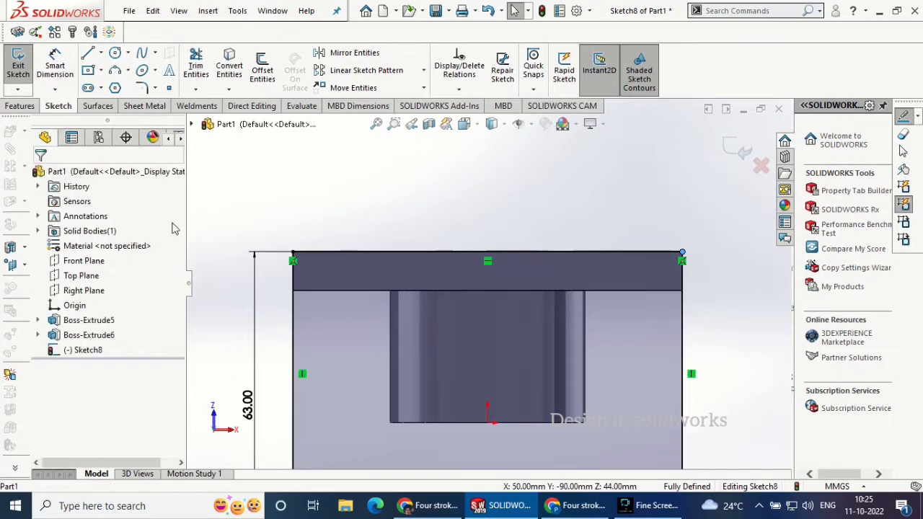
pyautogui.scroll(5, 487, 222)
pyautogui.moveTo(487, 222); pyautogui.dragTo(317, 169, button='middle')
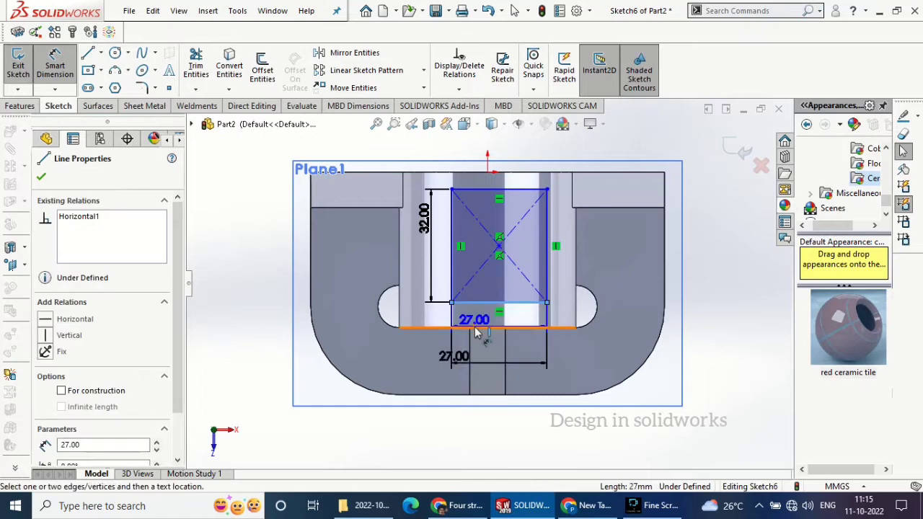
# Dimension the gap between the lower side of the 27 by 32 mm rectangle on Plane1 and the ring boss's end edge to 6 mm.
pyautogui.click(401, 329)
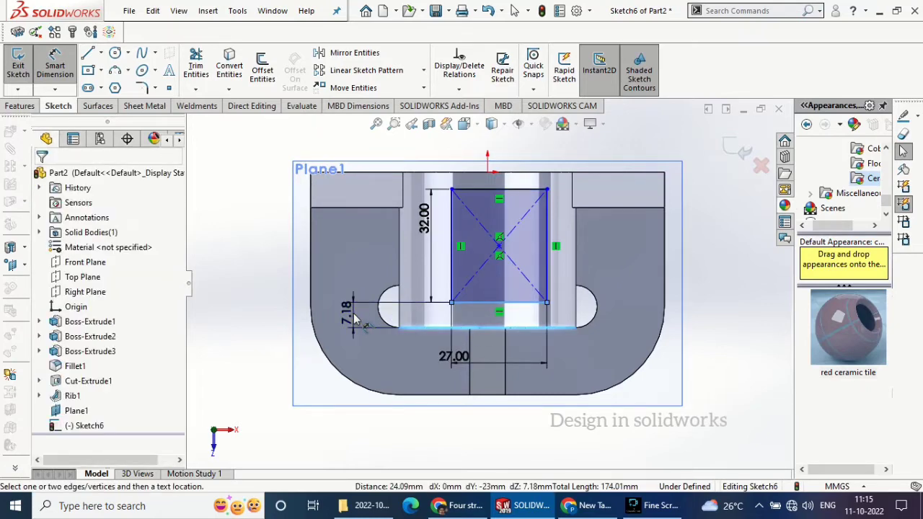
pyautogui.click(352, 316)
pyautogui.write('6')
pyautogui.press('Return')
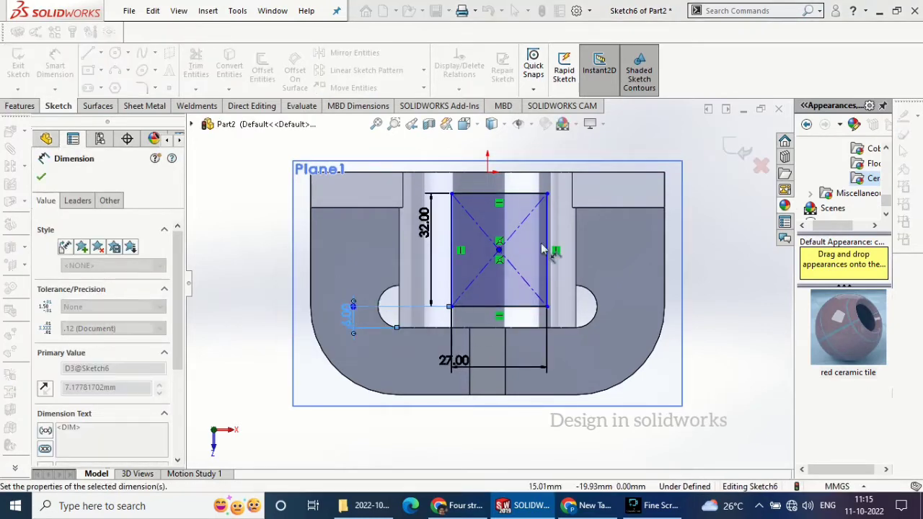
pyautogui.click(41, 177)
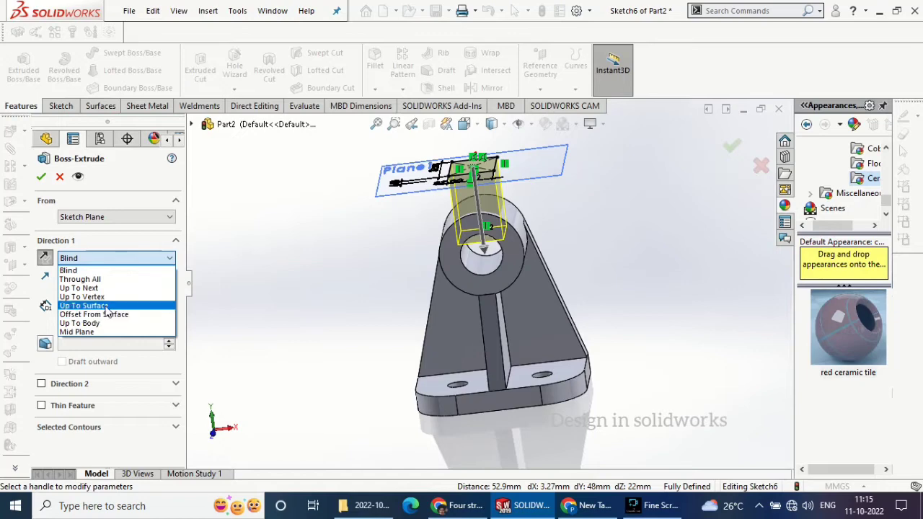
# Extrude the 27 by 32 mm rectangle on Plane1 up to the ring boss's outer cylindrical surface, merging the result.
pyautogui.click(87, 303)
pyautogui.click(514, 220)
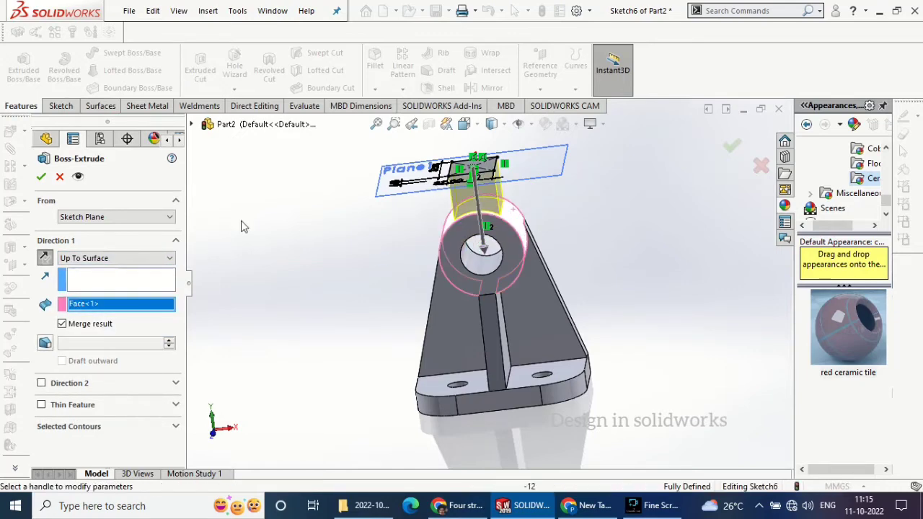
pyautogui.click(41, 176)
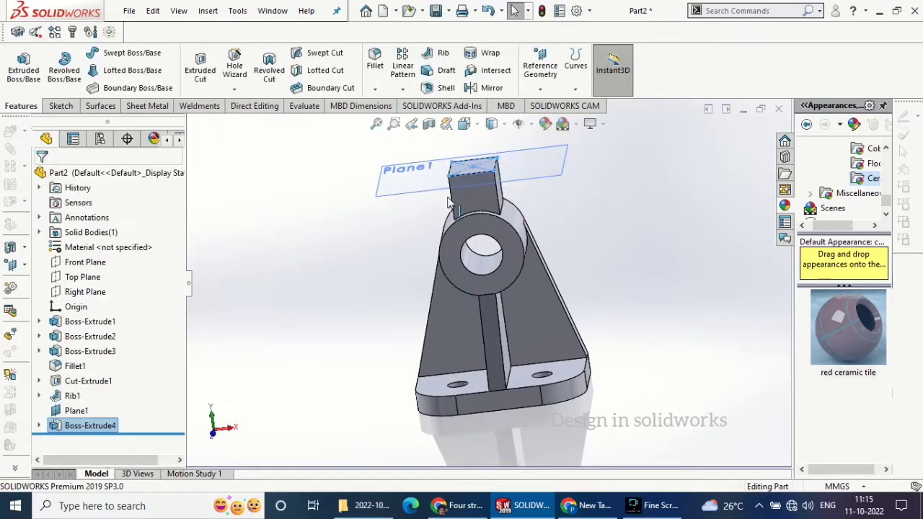
# Hide Plane1 and start a sketch on the rectangular boss's top face, viewed normal to the face.
pyautogui.click(429, 186)
pyautogui.click(512, 139)
pyautogui.click(473, 167)
pyautogui.click(569, 140)
pyautogui.click(65, 109)
pyautogui.click(20, 65)
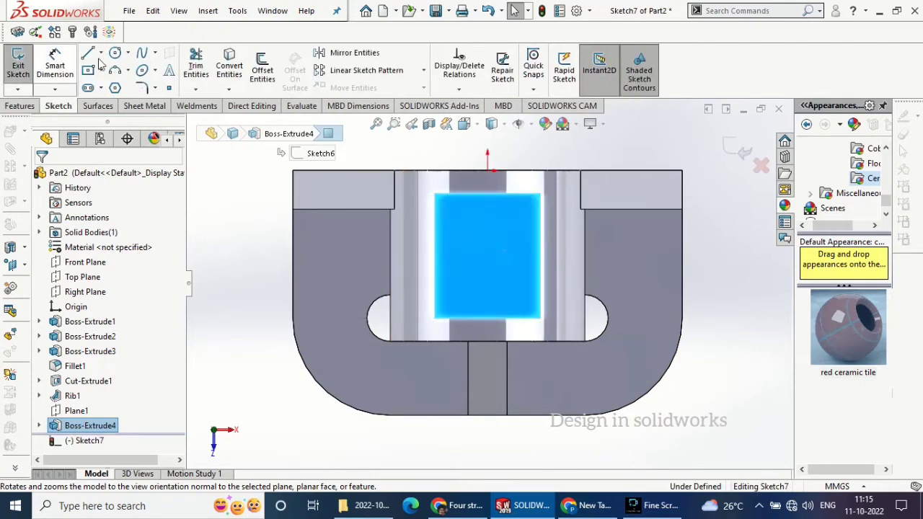
# Sketch a narrow center rectangle about 6 by 39 mm from the middle of the boss's top face, extending past both ends.
pyautogui.click(87, 70)
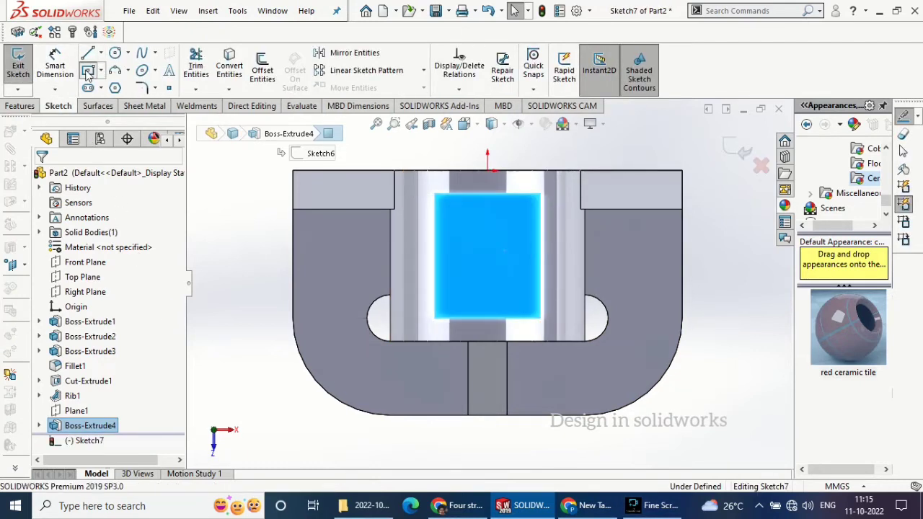
pyautogui.click(488, 254)
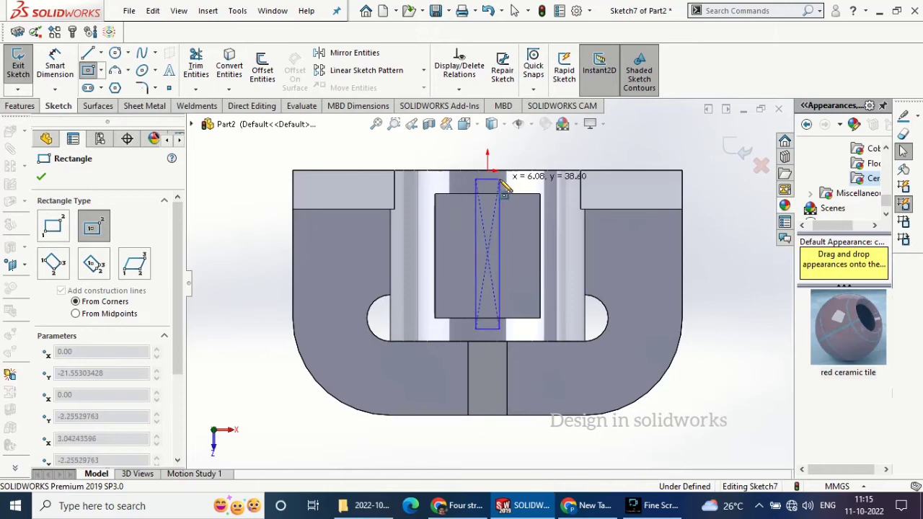
pyautogui.click(500, 179)
pyautogui.click(42, 178)
# Dimension the narrow rectangle's long side to 44 mm.
pyautogui.click(54, 65)
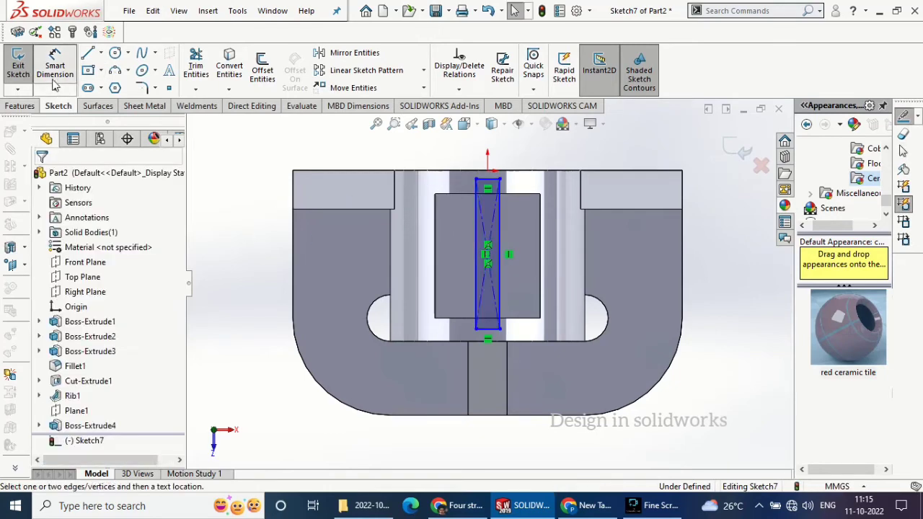
pyautogui.click(475, 231)
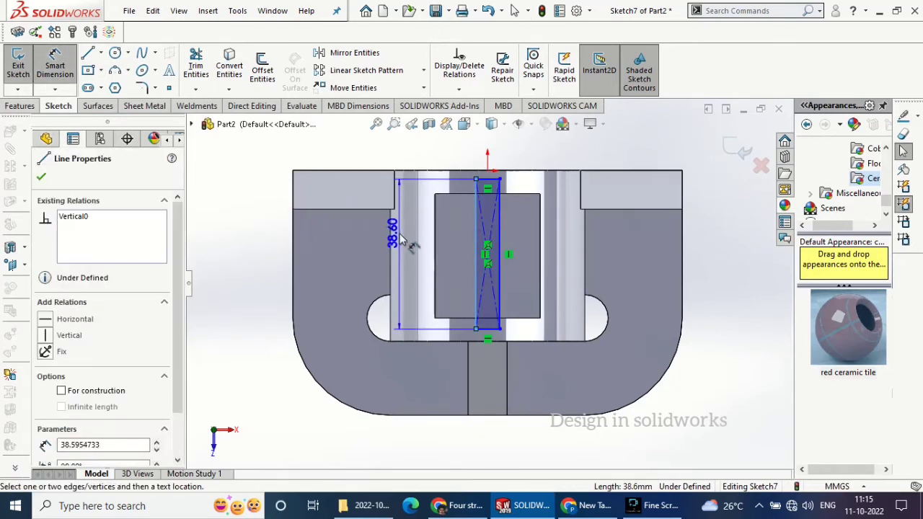
pyautogui.click(399, 234)
pyautogui.write('44')
pyautogui.click(342, 215)
# Dimension the narrow rectangle's width to 3 mm and place its center point 22 mm from the bracket's straight back edge.
pyautogui.click(489, 350)
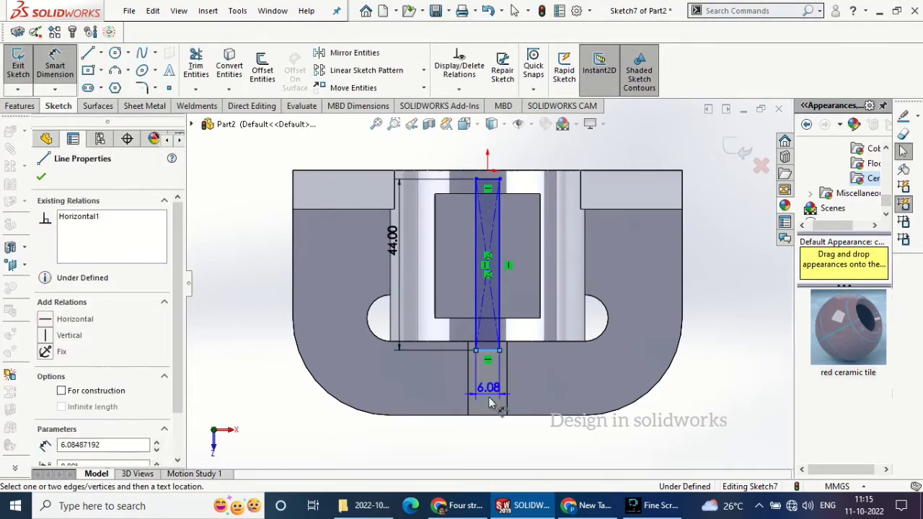
pyautogui.click(487, 398)
pyautogui.write('3')
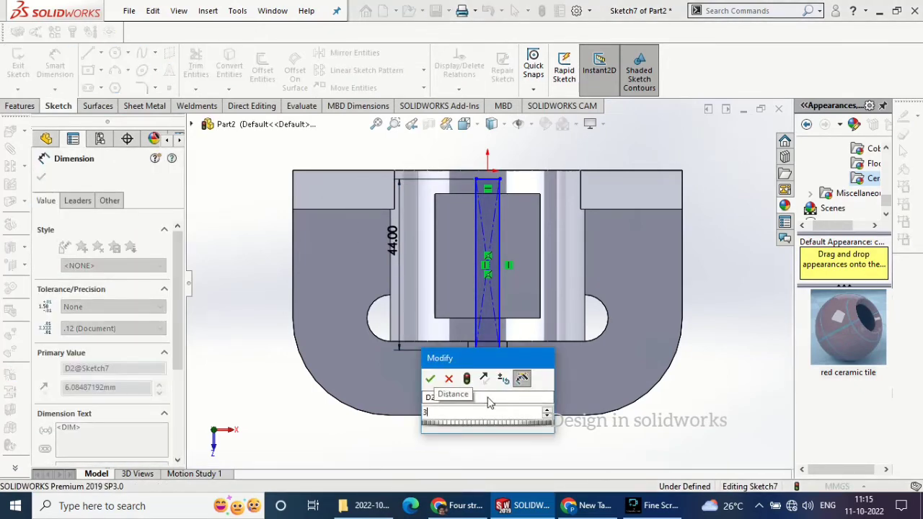
pyautogui.press('Return')
pyautogui.click(41, 177)
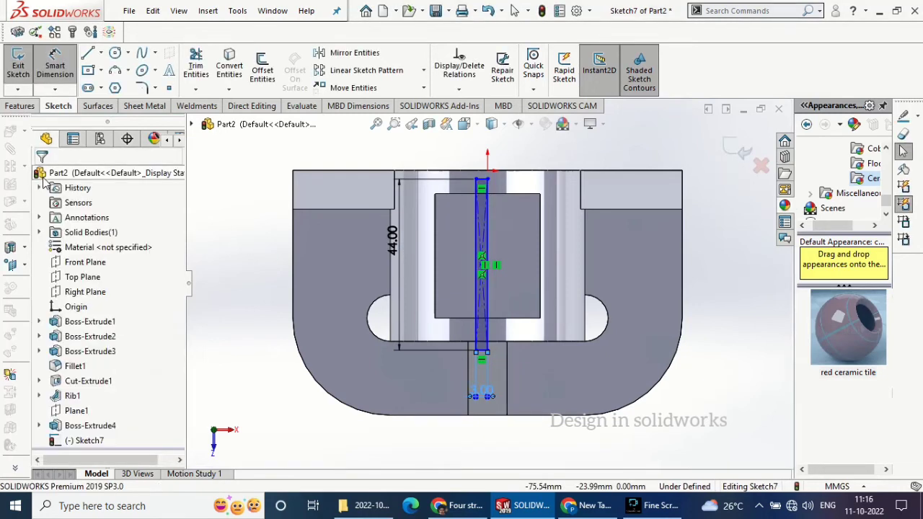
pyautogui.click(482, 265)
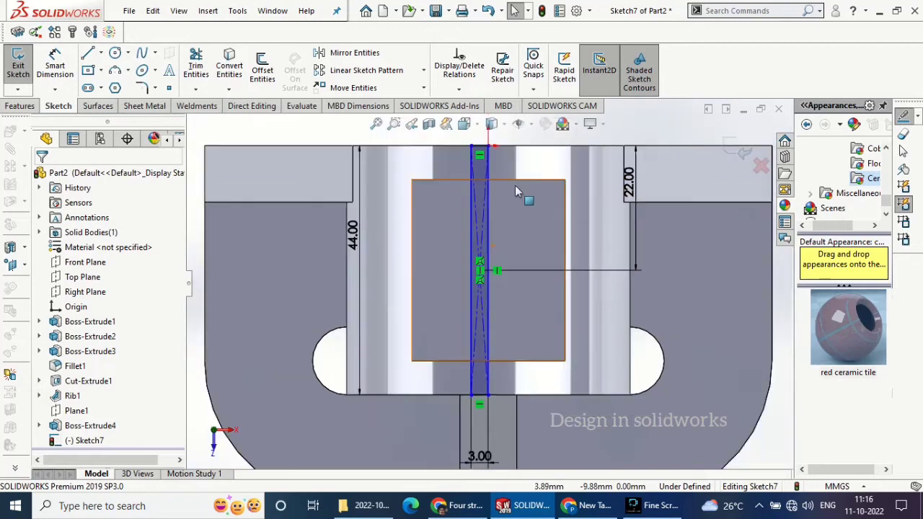
# Try to add a vertical relation between the narrow rectangle's center point and the origin.
pyautogui.scroll(2, 485, 281)
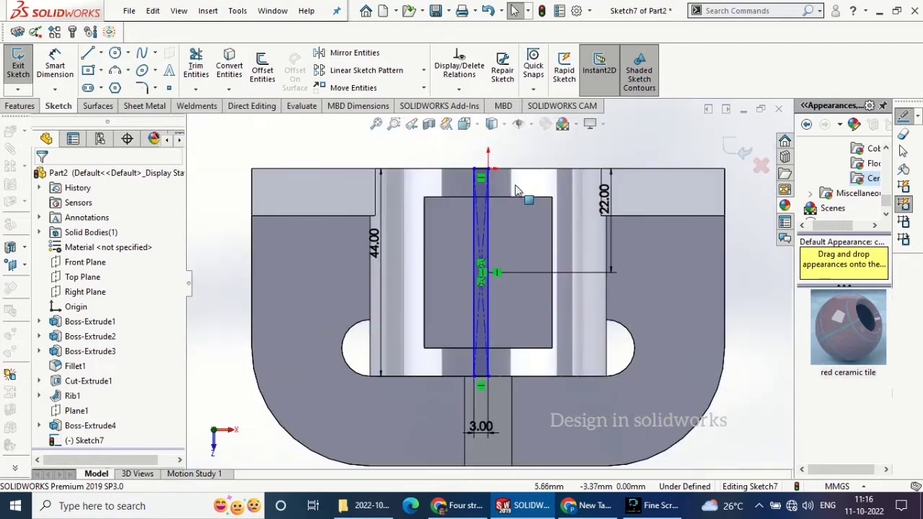
pyautogui.click(482, 272)
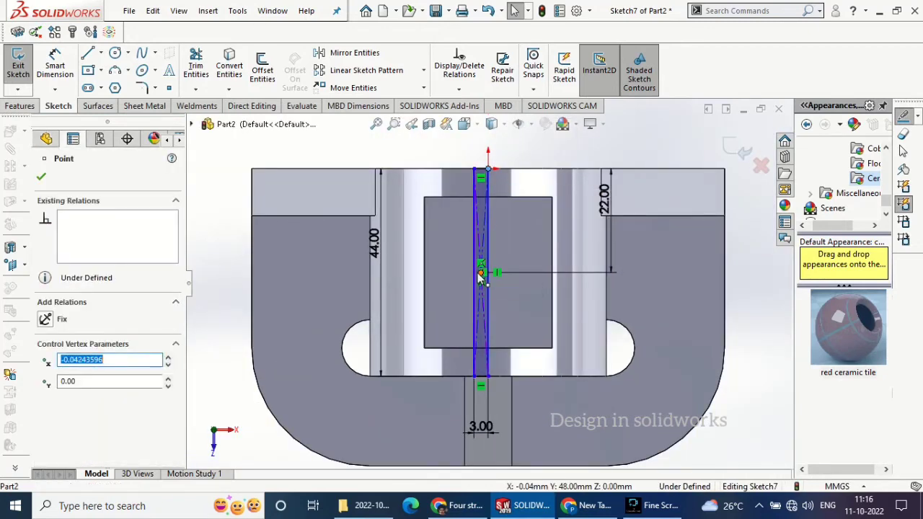
pyautogui.keyDown('ctrl'); pyautogui.click(481, 269); pyautogui.keyUp('ctrl')
pyautogui.click(537, 211)
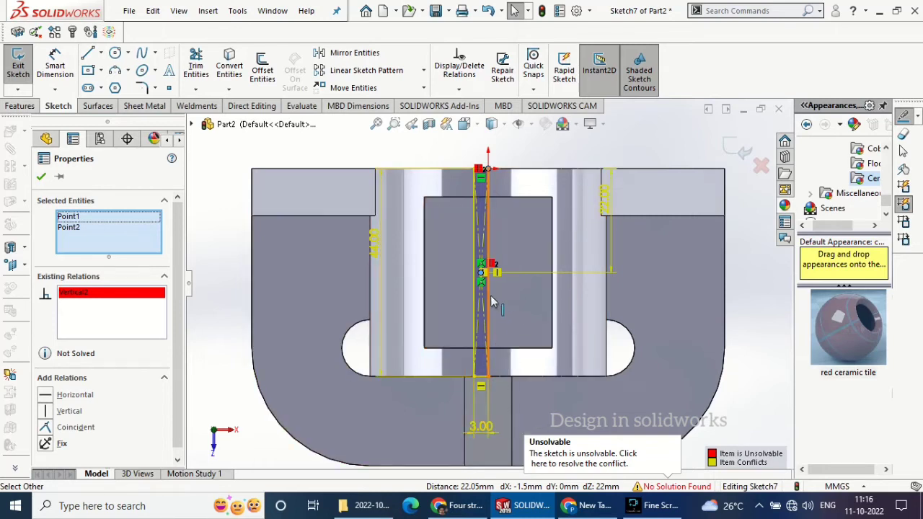
# Open the options for the conflicting vertical relation beside the origin.
pyautogui.press('Escape')
pyautogui.rightClick(480, 168)
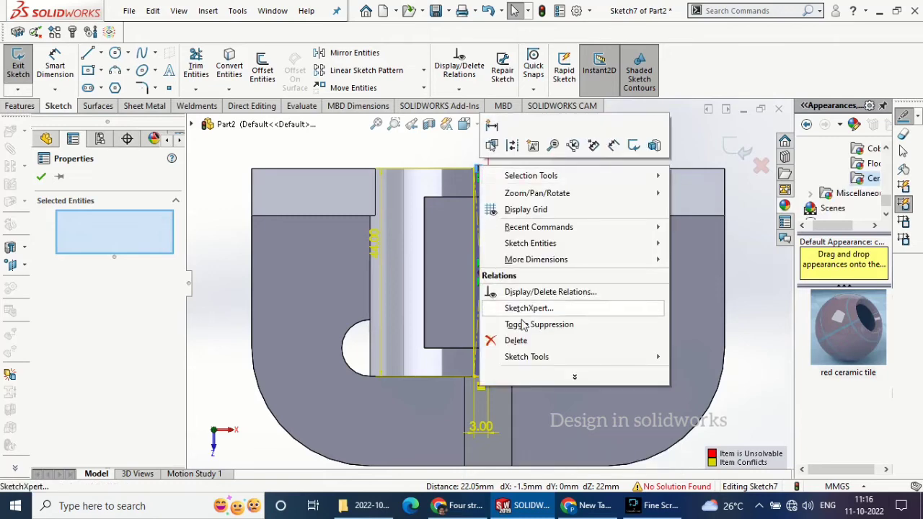